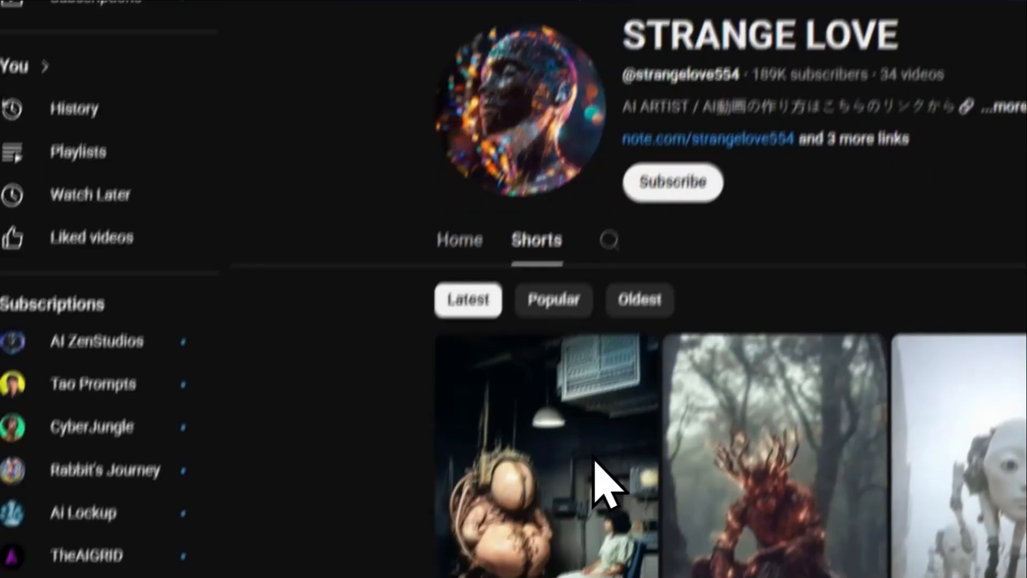
- Examine the view count of the most popular Short on the STRANGE LOVE YouTube channel
{"action": "scroll", "coordinate": [314, 431], "scroll_direction": "down", "scroll_amount": 4}
{"action": "left_click_drag", "start_coordinate": [164, 316], "coordinate": [280, 435]}
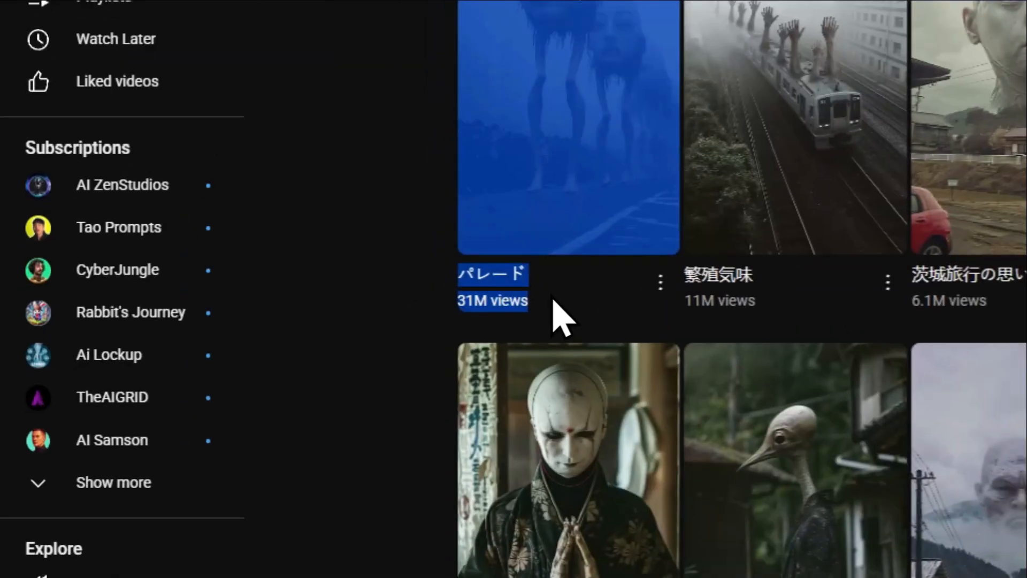
{"action": "left_click", "coordinate": [515, 139]}
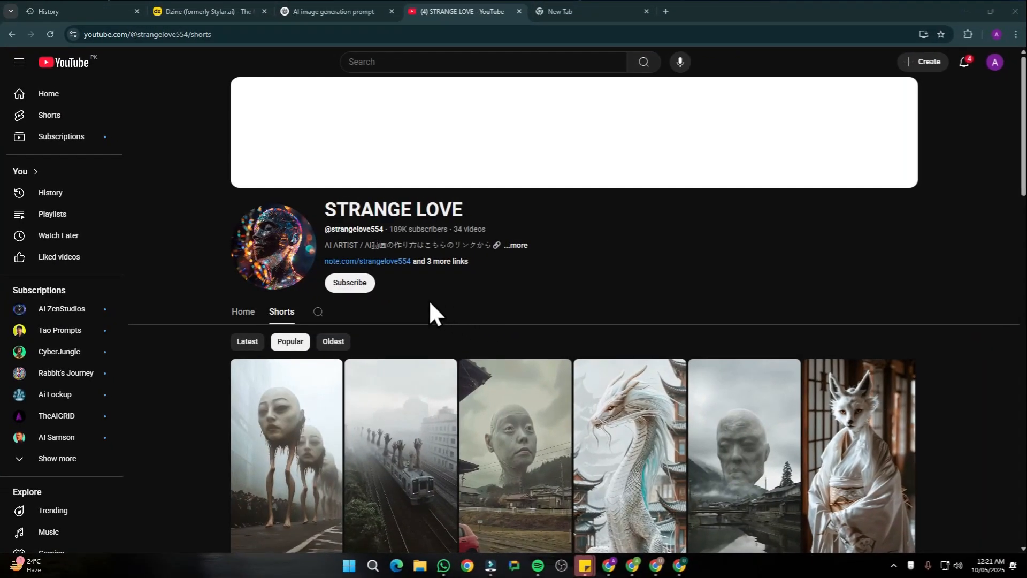
- Sort the channel's Shorts by Popular and check the views of the first video, パレード
{"action": "scroll", "coordinate": [430, 278], "scroll_direction": "down", "scroll_amount": 3}
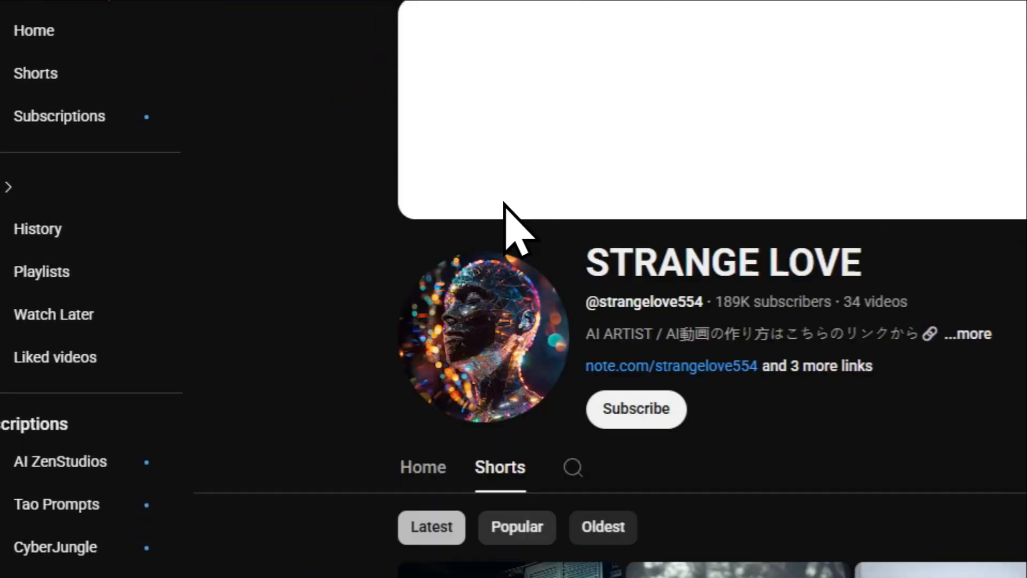
{"action": "scroll", "coordinate": [567, 556], "scroll_direction": "down", "scroll_amount": 2}
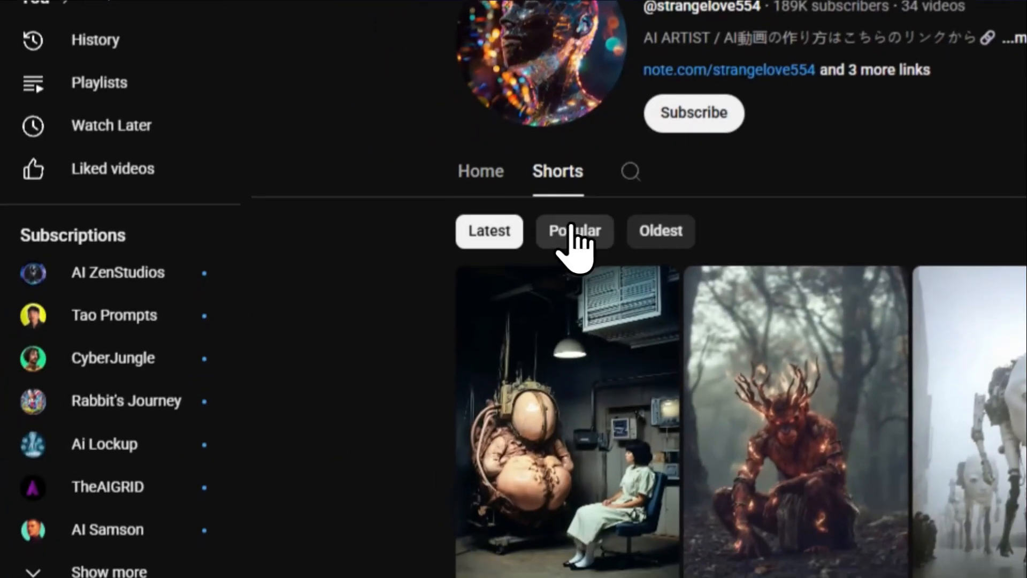
{"action": "left_click", "coordinate": [517, 421]}
{"action": "scroll", "coordinate": [343, 251], "scroll_direction": "down", "scroll_amount": 3}
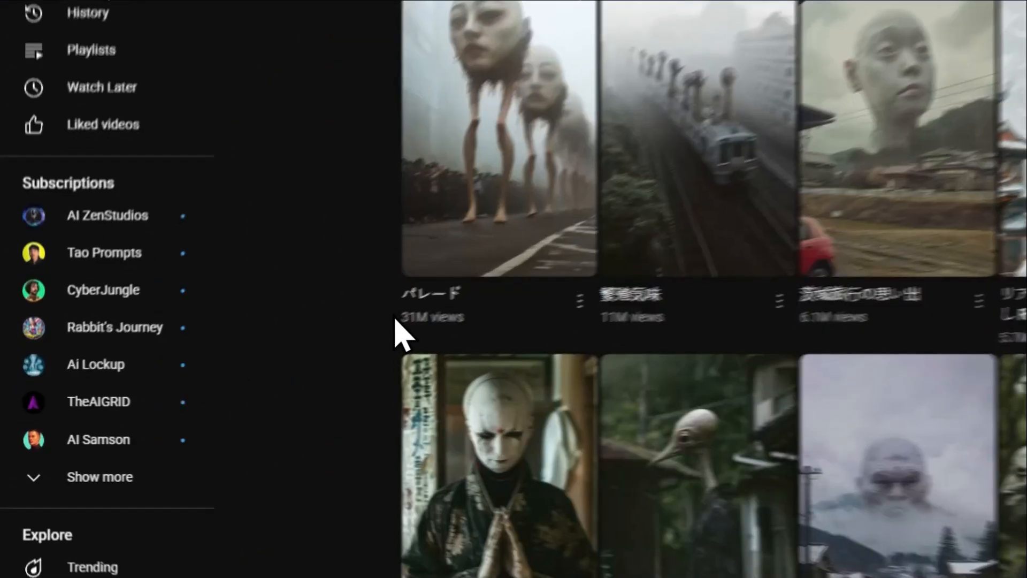
{"action": "mouse_move", "coordinate": [231, 375]}
{"action": "left_mouse_down"}
{"action": "mouse_move", "coordinate": [275, 366]}
{"action": "mouse_move", "coordinate": [239, 369]}
{"action": "left_mouse_up"}
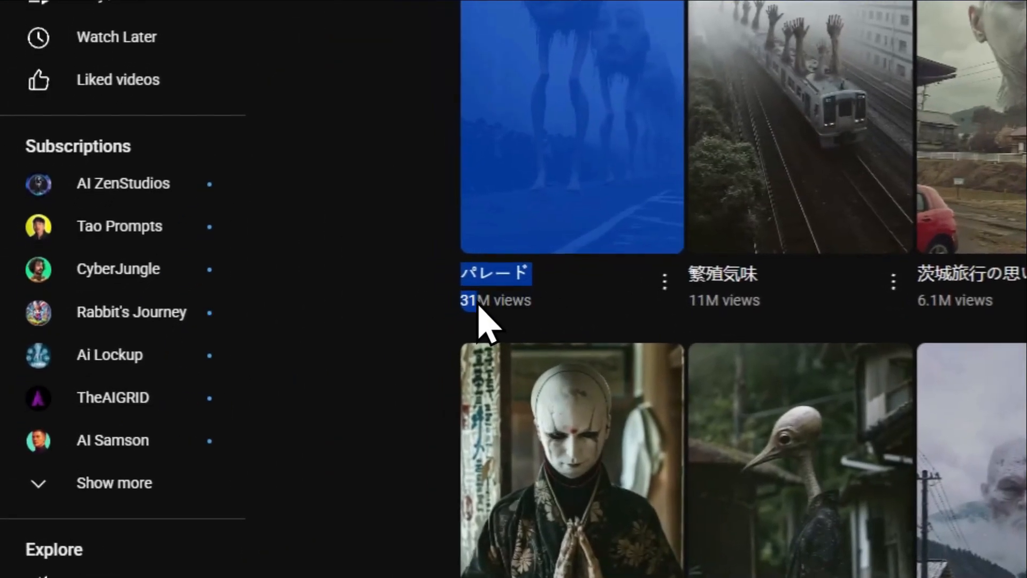
{"action": "left_click", "coordinate": [420, 304]}
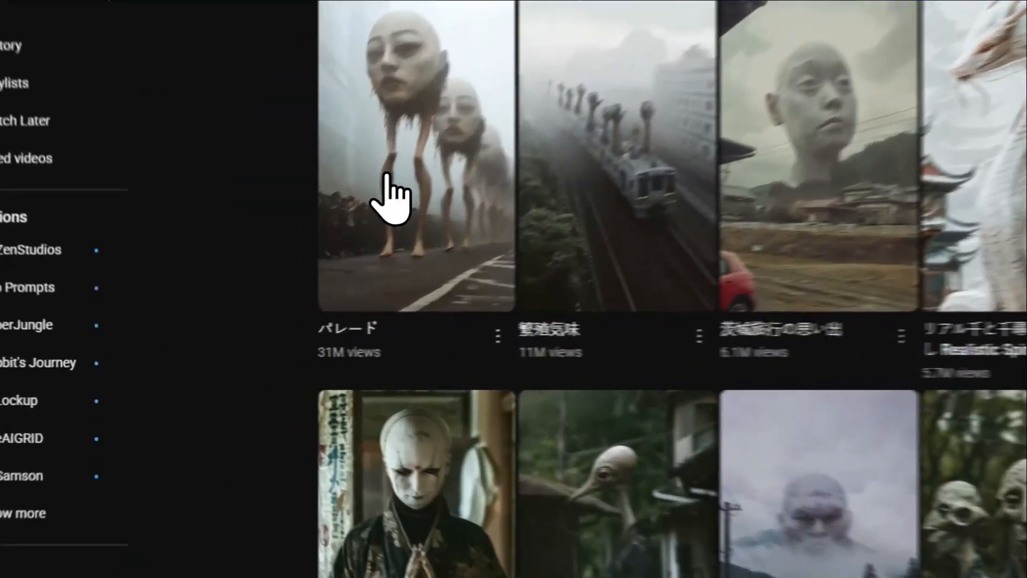
- Open the パレード Short, capture the frame with the large-headed, long-legged creatures, and paste the screenshot into a new ChatGPT chat
{"action": "left_click", "coordinate": [271, 281]}
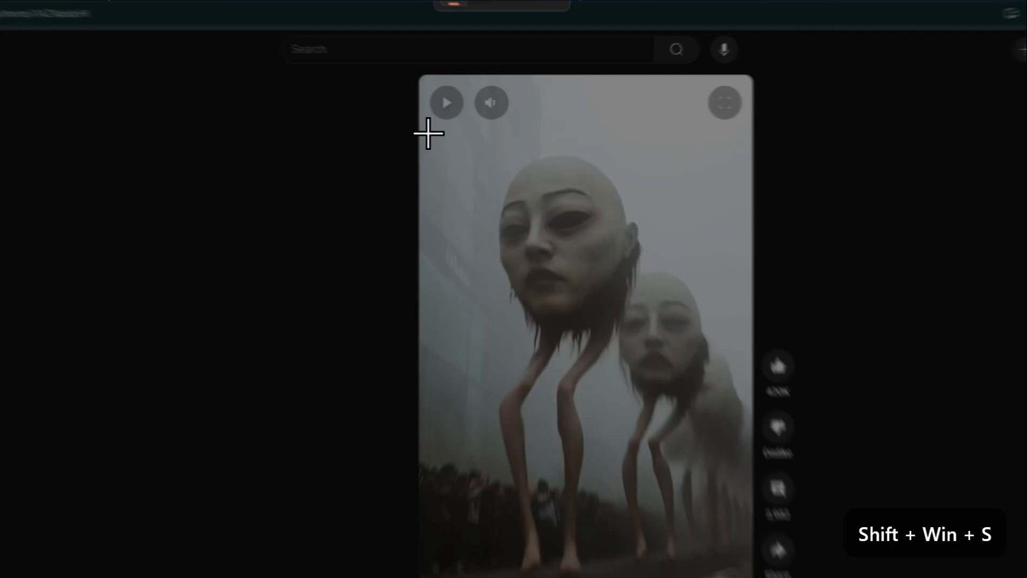
{"action": "left_click_drag", "start_coordinate": [456, 124], "coordinate": [651, 453]}
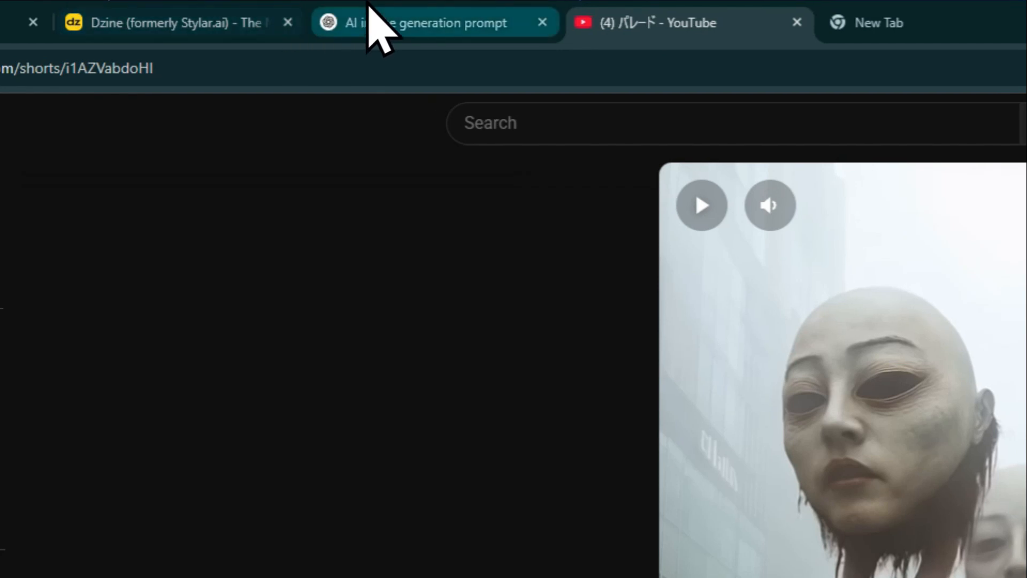
{"action": "left_click", "coordinate": [406, 4]}
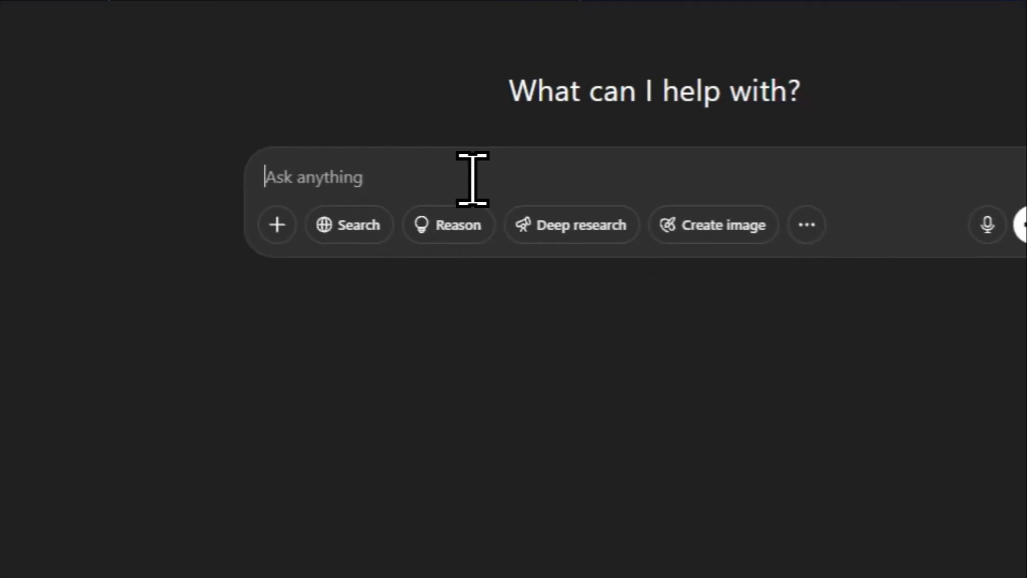
{"action": "key", "text": "ctrl+v"}
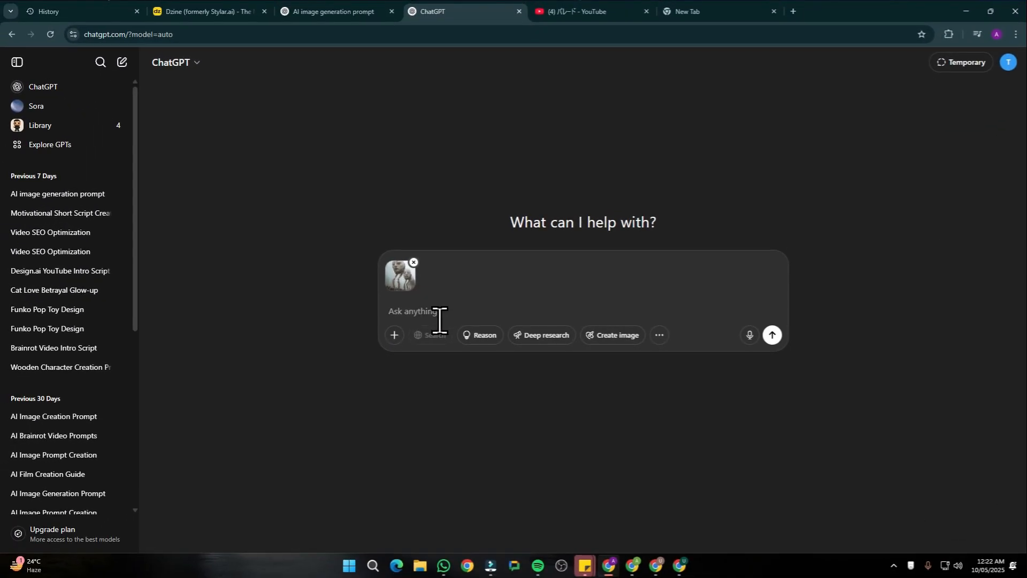
- Ask ChatGPT to describe the image as a prompt for any AI image generator, giving exact same type characters, and review the reply
{"action": "type", "text": "Describe this image as a prompt so that i can create it as it is isn any ai image generator pls provide prompts in a way so that i get exact same type characters which are in the images"}
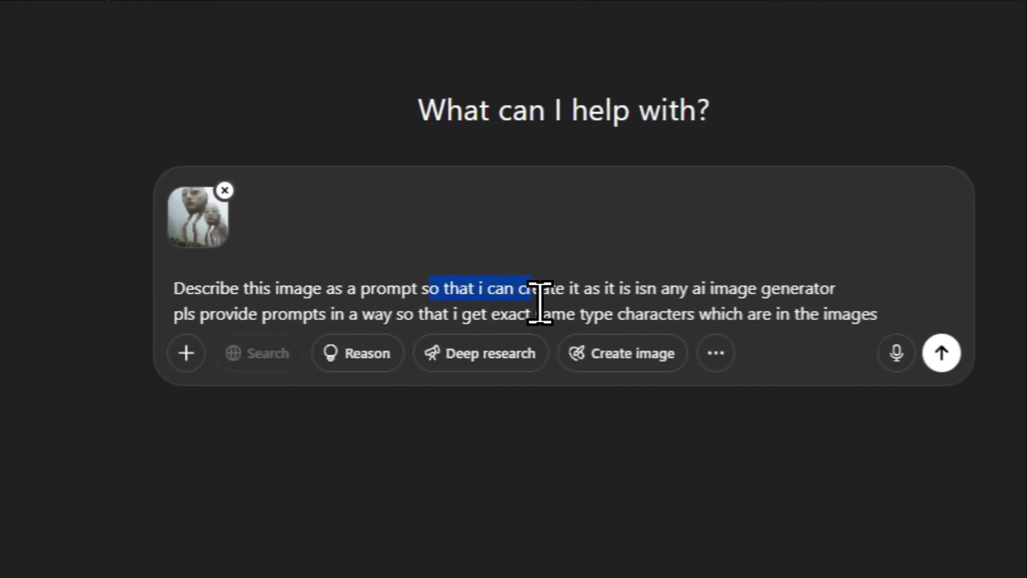
{"action": "left_click_drag", "start_coordinate": [640, 302], "coordinate": [738, 302]}
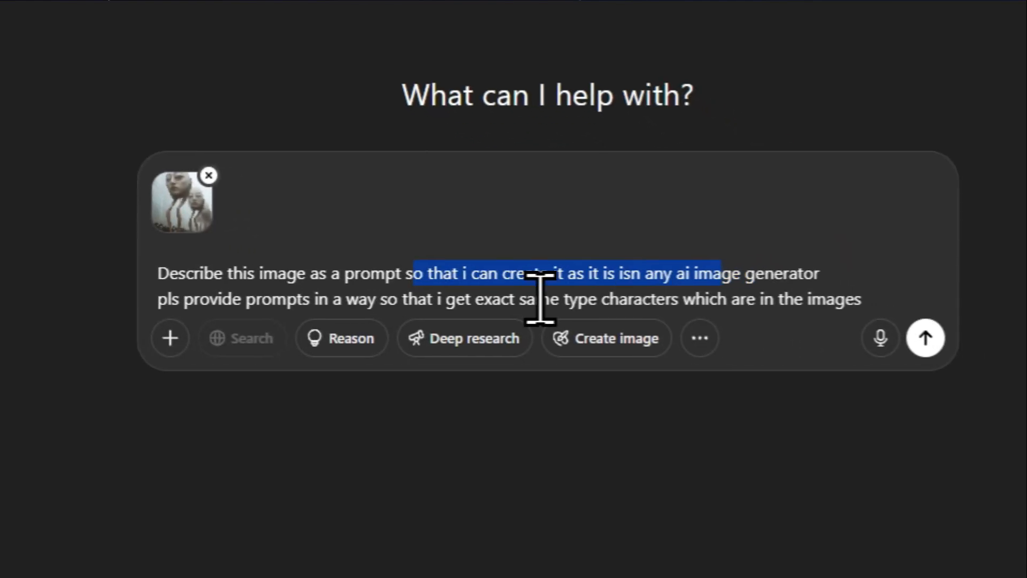
{"action": "left_click", "coordinate": [220, 340]}
{"action": "left_click_drag", "start_coordinate": [393, 302], "coordinate": [495, 293]}
{"action": "left_click_drag", "start_coordinate": [580, 291], "coordinate": [905, 296]}
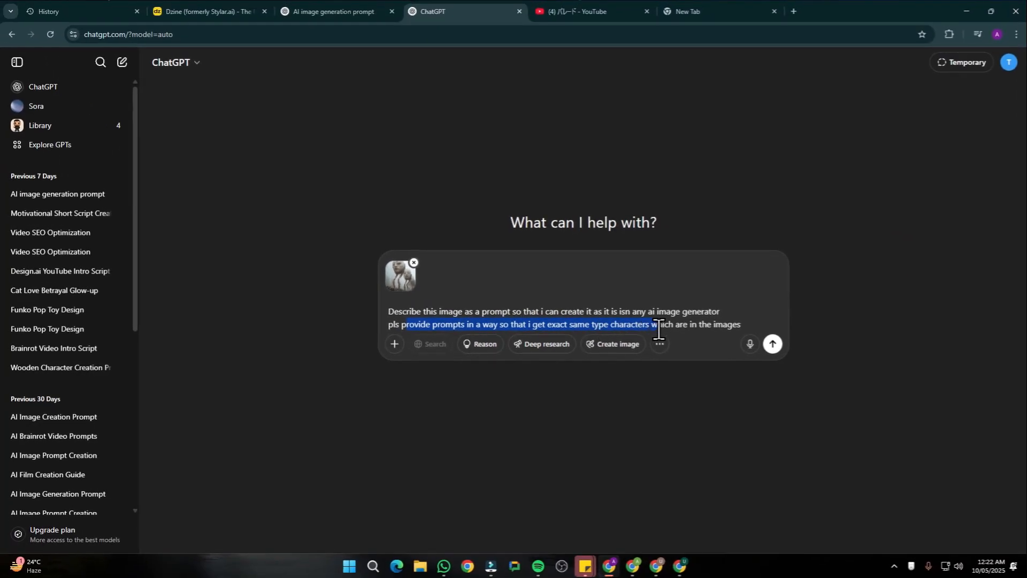
{"action": "left_click_drag", "start_coordinate": [692, 329], "coordinate": [740, 325]}
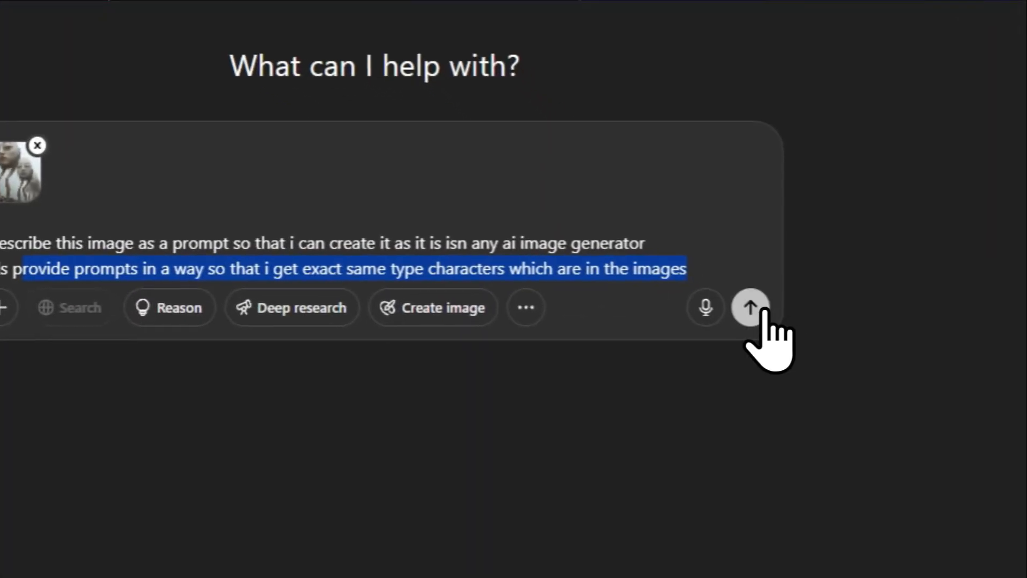
{"action": "left_click", "coordinate": [750, 306]}
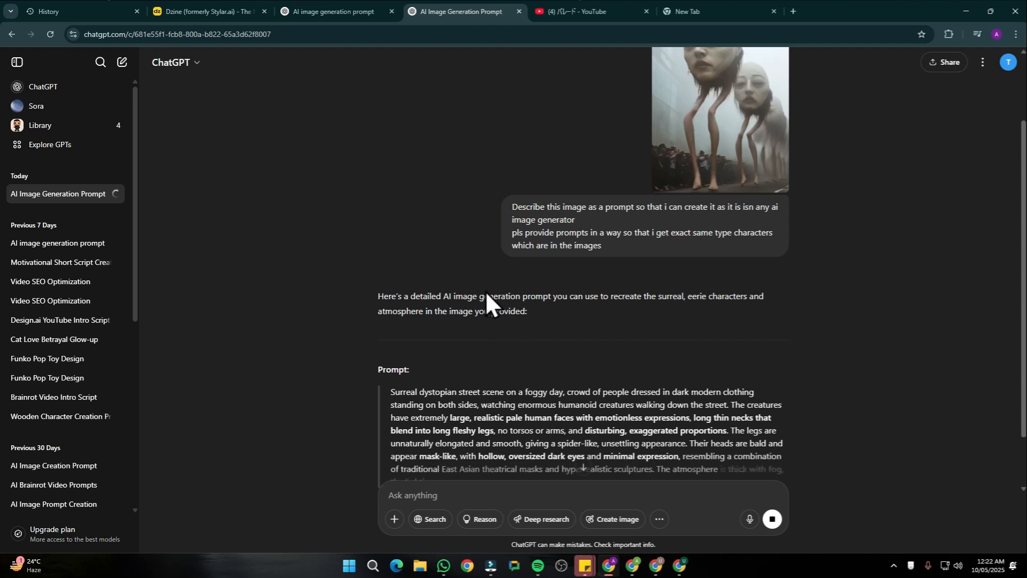
{"action": "scroll", "coordinate": [487, 292], "scroll_direction": "down", "scroll_amount": 1}
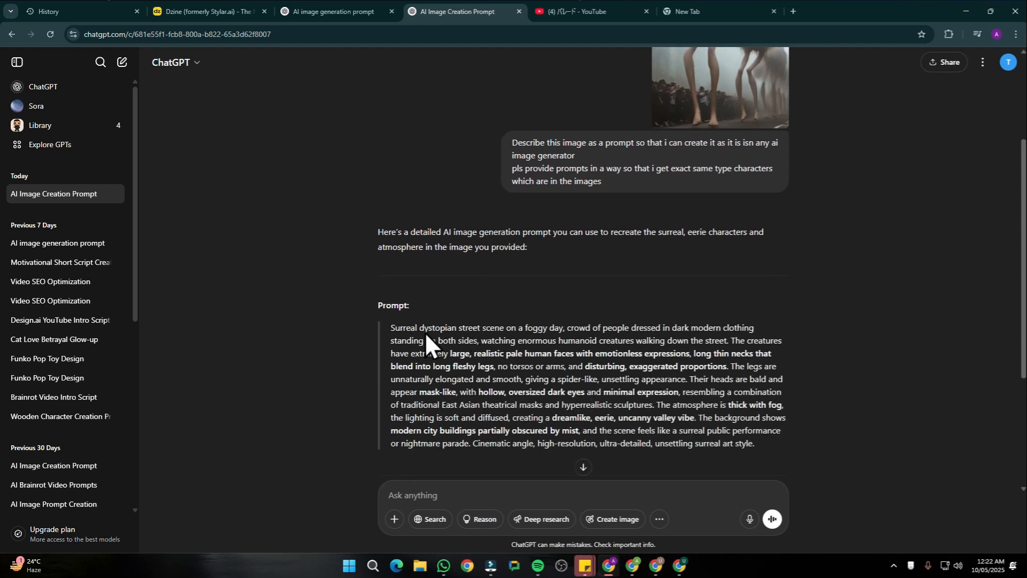
{"action": "scroll", "coordinate": [444, 329], "scroll_direction": "down", "scroll_amount": 3}
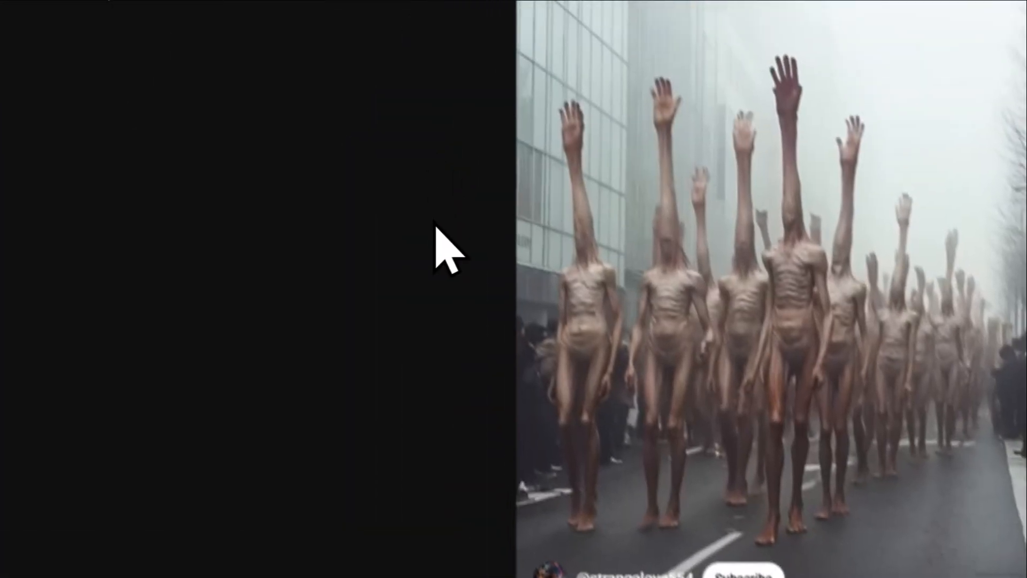
- Capture the YouTube Short's frame of marching figures with raised arms and paste the screenshot into the ChatGPT conversation
{"action": "key", "text": "shift+super+s"}
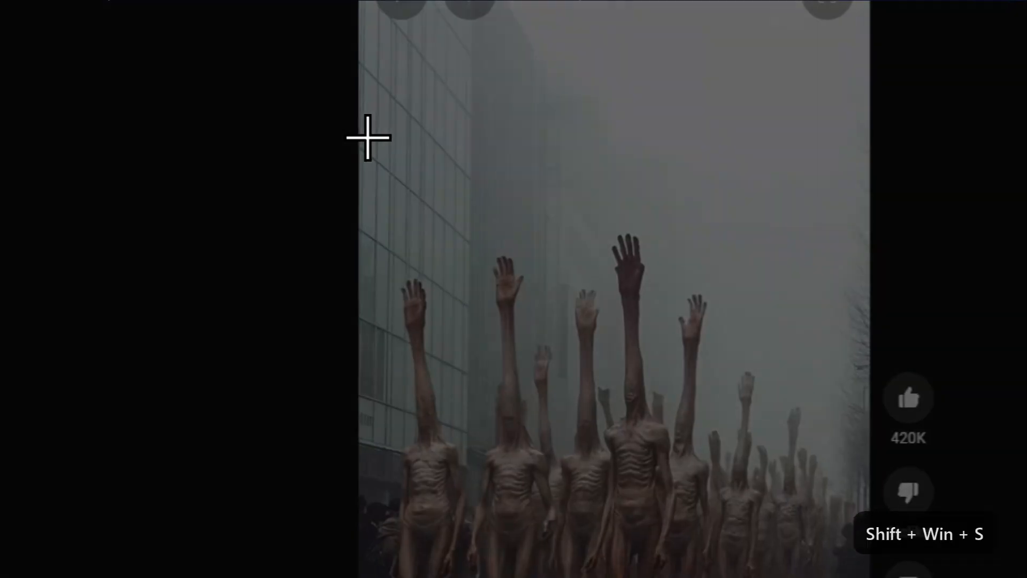
{"action": "left_click_drag", "start_coordinate": [404, 106], "coordinate": [595, 453]}
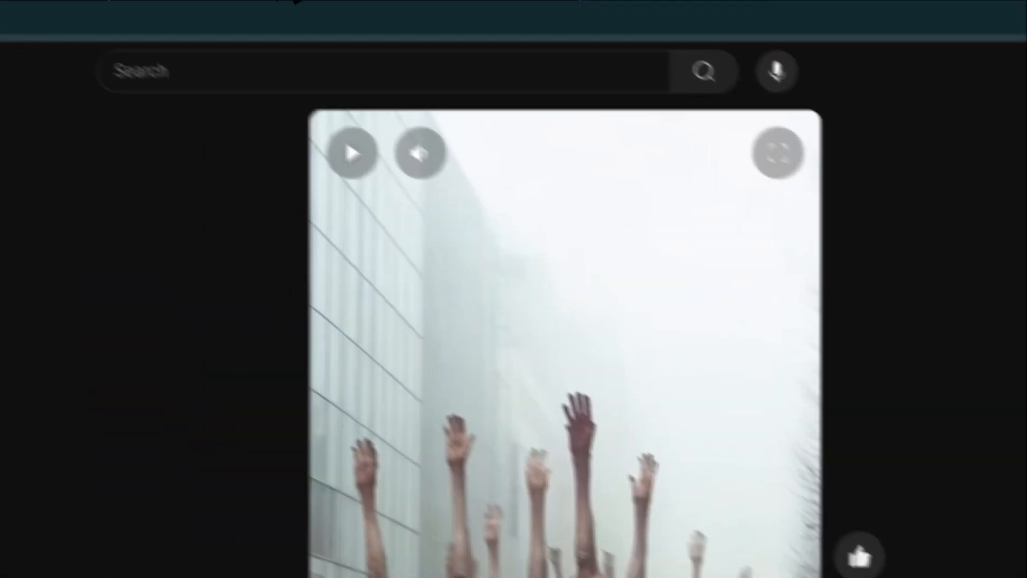
{"action": "left_click", "coordinate": [423, 20]}
{"action": "left_click", "coordinate": [444, 475]}
{"action": "key", "text": "ctrl+v"}
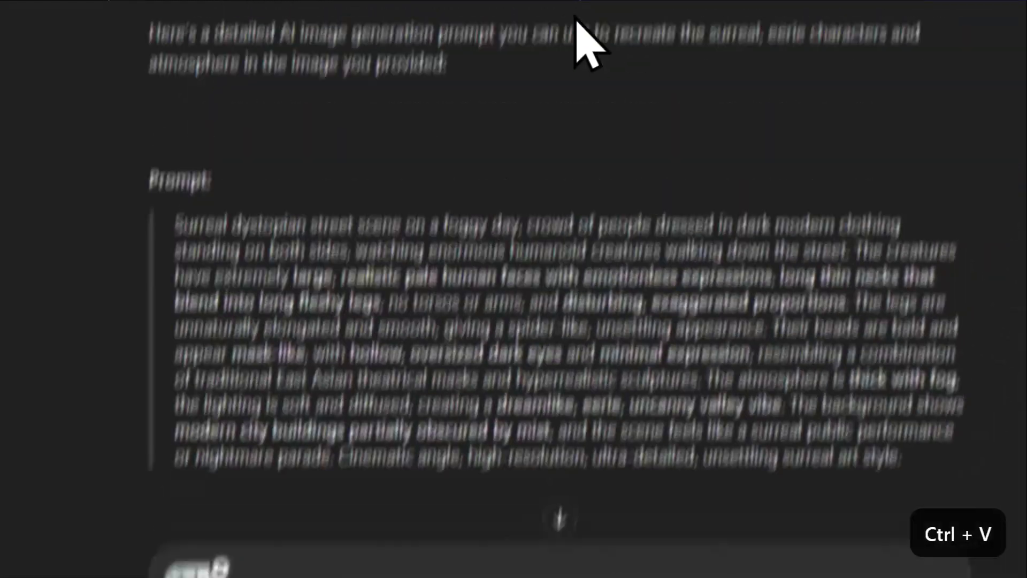
- Copy the earlier description request into the message with the raised-arm image and send it
{"action": "left_click_drag", "start_coordinate": [389, 134], "coordinate": [635, 212]}
{"action": "key", "text": "ctrl+c"}
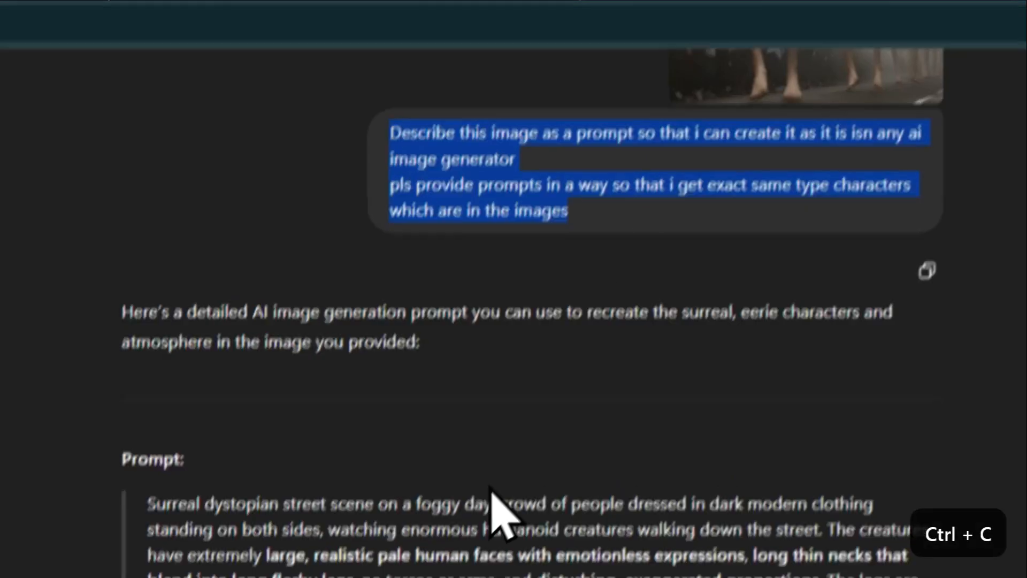
{"action": "scroll", "coordinate": [493, 504], "scroll_direction": "down", "scroll_amount": 10}
{"action": "left_click", "coordinate": [268, 523]}
{"action": "key", "text": "ctrl+v"}
{"action": "key", "text": "Return"}
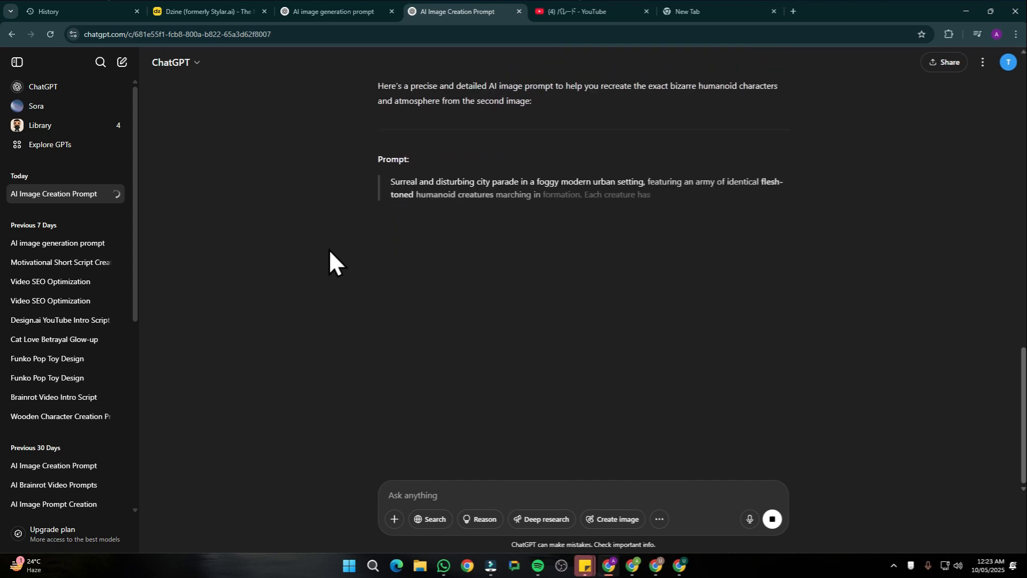
{"action": "scroll", "coordinate": [604, 170], "scroll_direction": "up", "scroll_amount": 5}
{"action": "scroll", "coordinate": [426, 278], "scroll_direction": "down", "scroll_amount": 5}
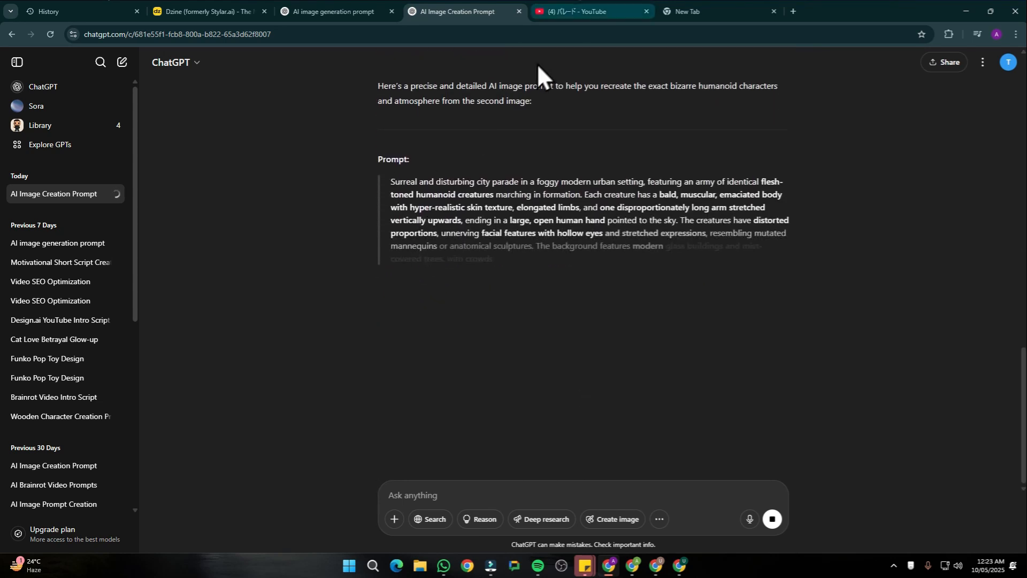
- Advance the YouTube Short to the orange-hooded masked marchers, capture that frame, and paste it into the ChatGPT conversation
{"action": "left_click", "coordinate": [586, 12]}
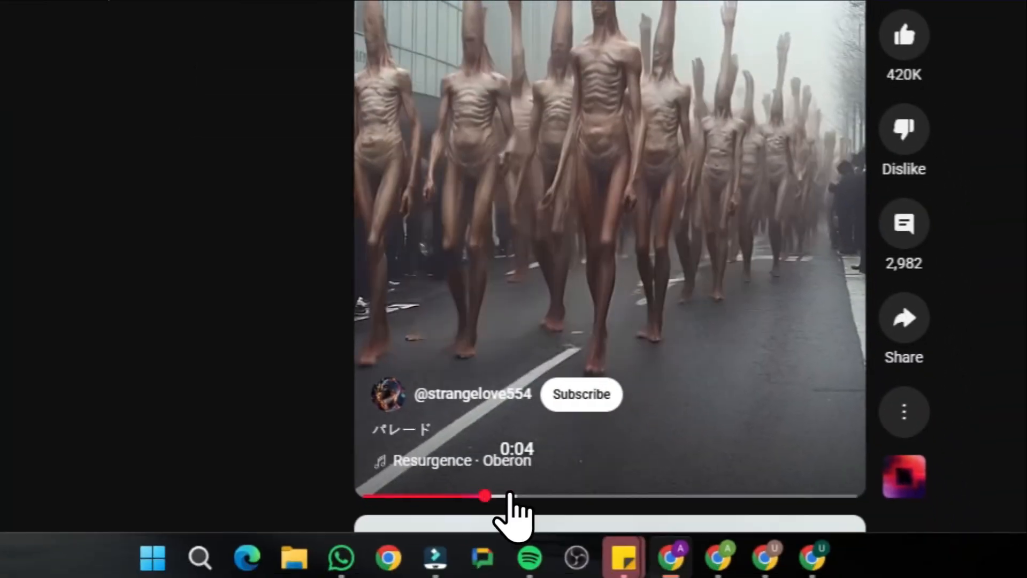
{"action": "left_click", "coordinate": [510, 495]}
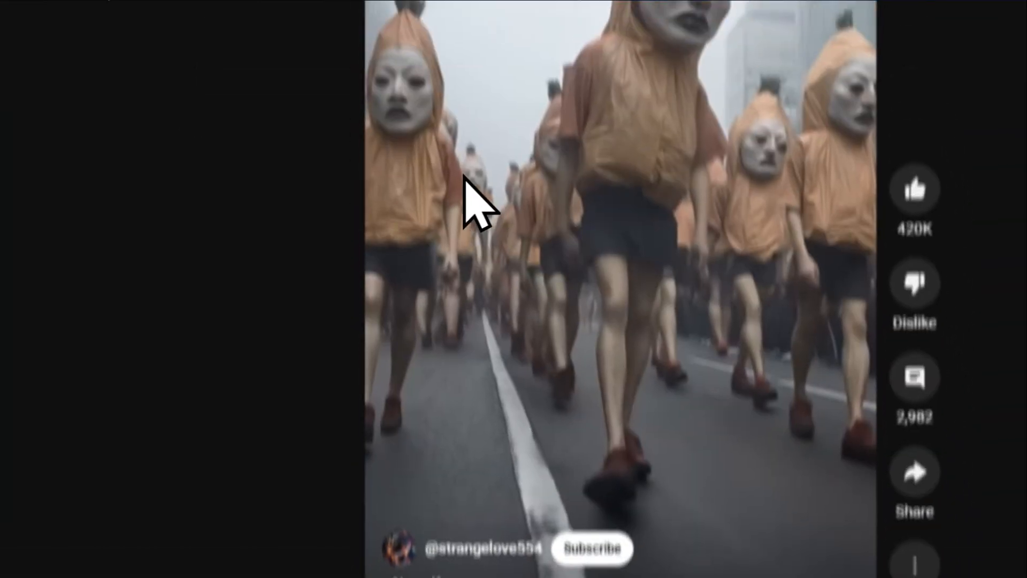
{"action": "key", "text": "shift+super+s"}
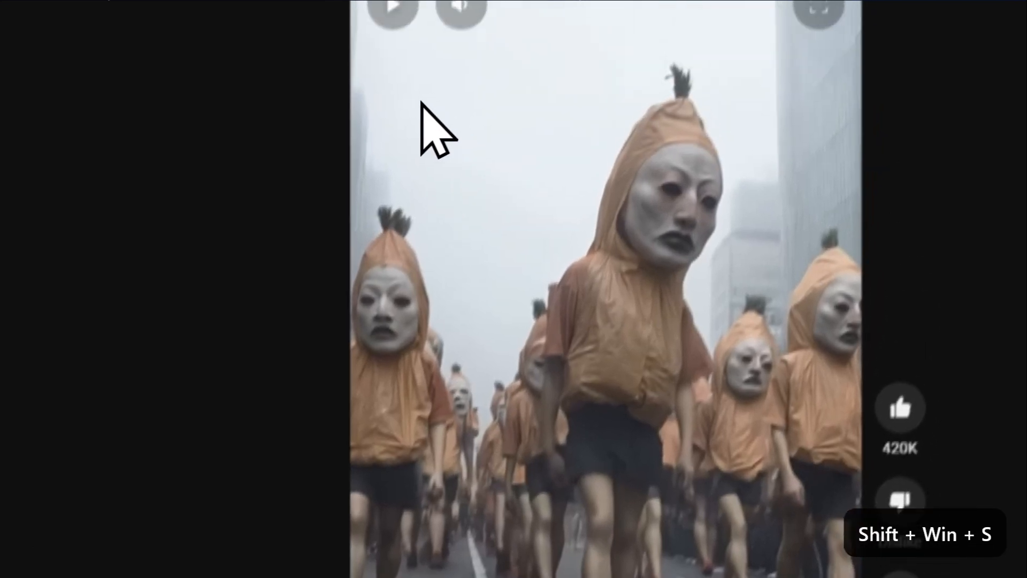
{"action": "left_click_drag", "start_coordinate": [341, 121], "coordinate": [839, 575]}
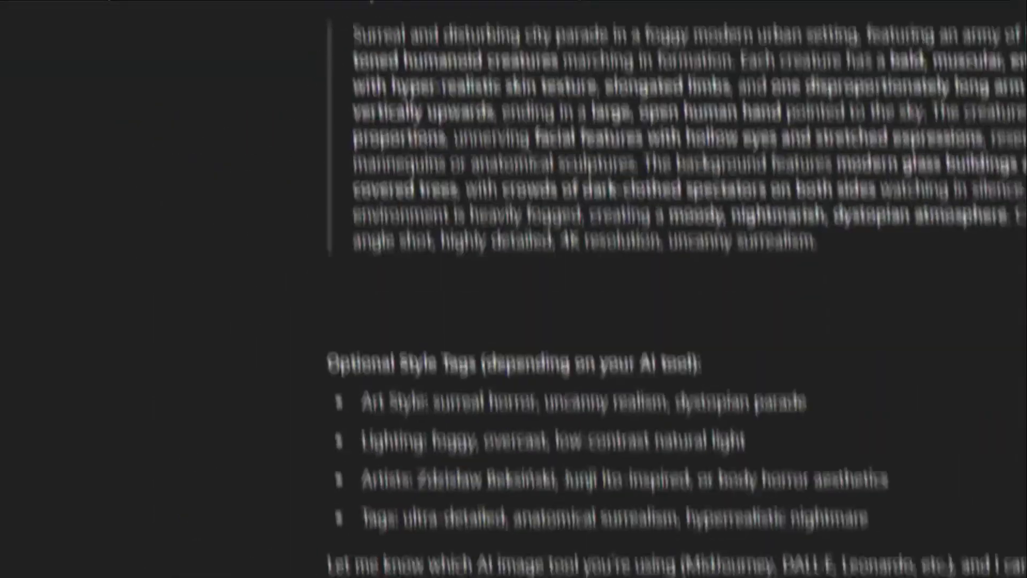
{"action": "key", "text": "ctrl+v"}
- Reuse the earlier description request as the text for the orange-hooded marchers image and send the message
{"action": "scroll", "coordinate": [551, 367], "scroll_direction": "up", "scroll_amount": 10}
{"action": "double_click", "coordinate": [617, 220]}
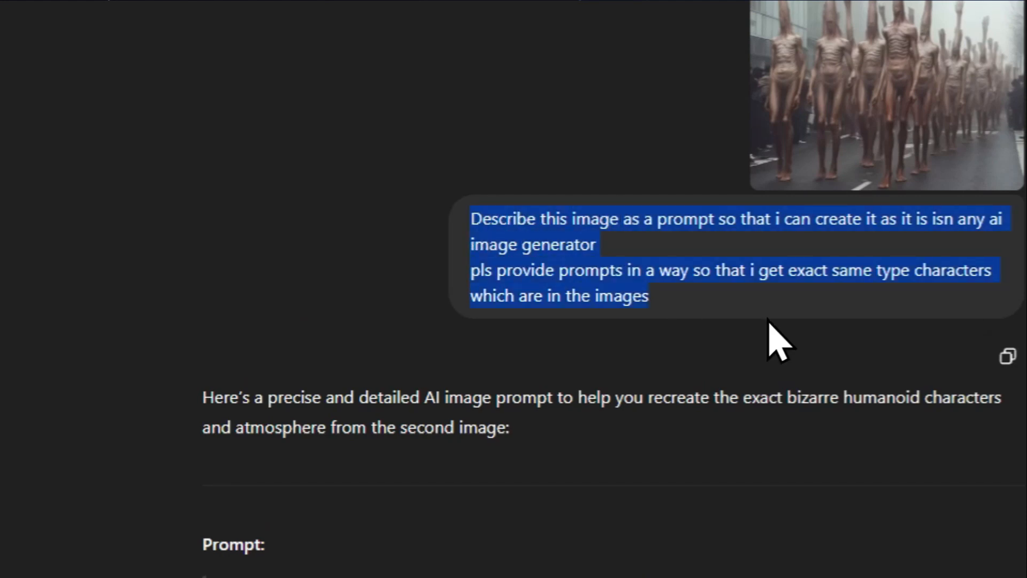
{"action": "key", "text": "ctrl+c"}
{"action": "left_click", "coordinate": [321, 455]}
{"action": "key", "text": "ctrl+v"}
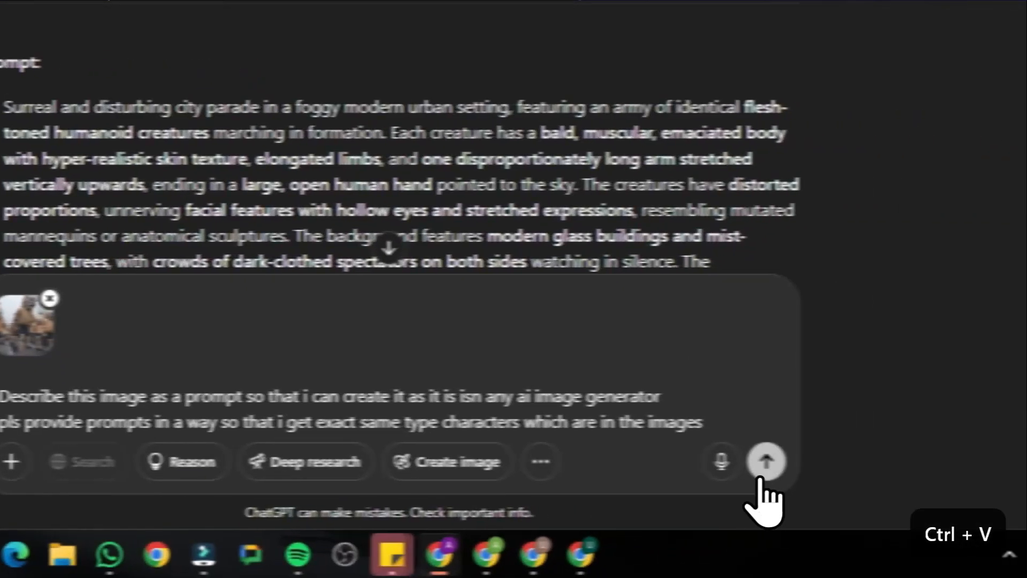
{"action": "left_click", "coordinate": [760, 479]}
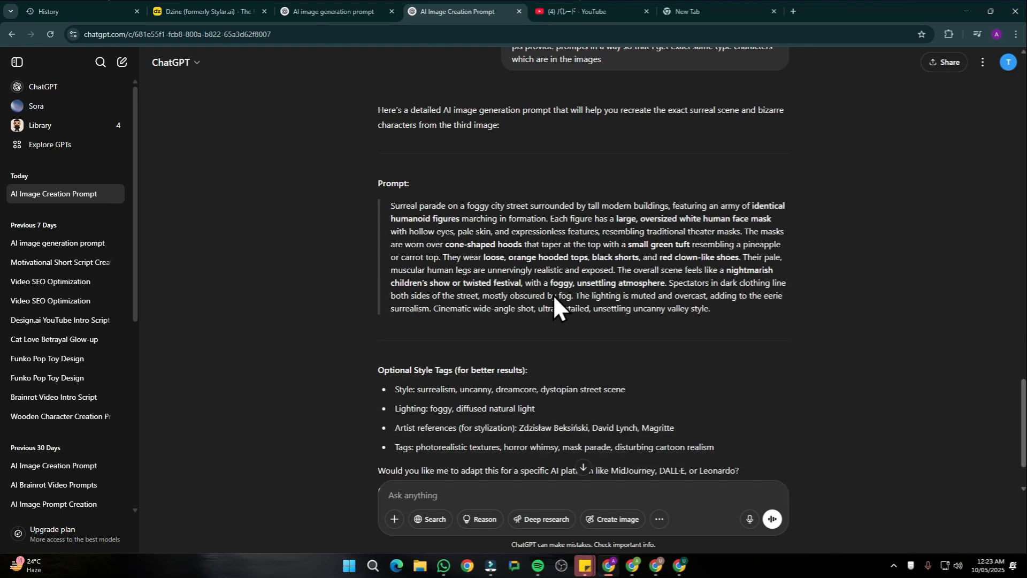
- Review the generated prompts, including those for the rabbit and cabbage images in the earlier "AI image generation prompt" chat
{"action": "scroll", "coordinate": [449, 275], "scroll_direction": "up", "scroll_amount": 20}
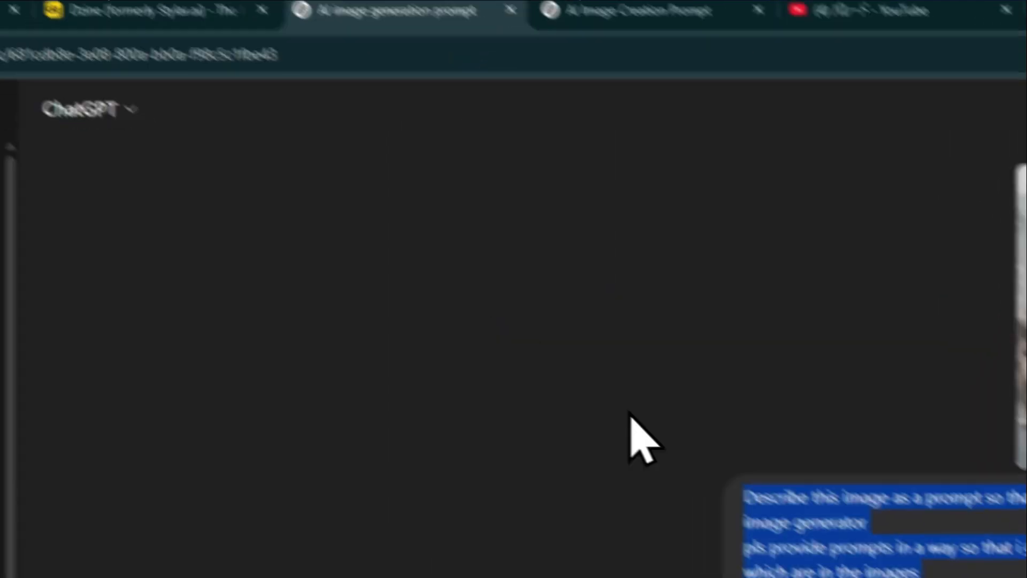
{"action": "scroll", "coordinate": [630, 435], "scroll_direction": "down", "scroll_amount": 15}
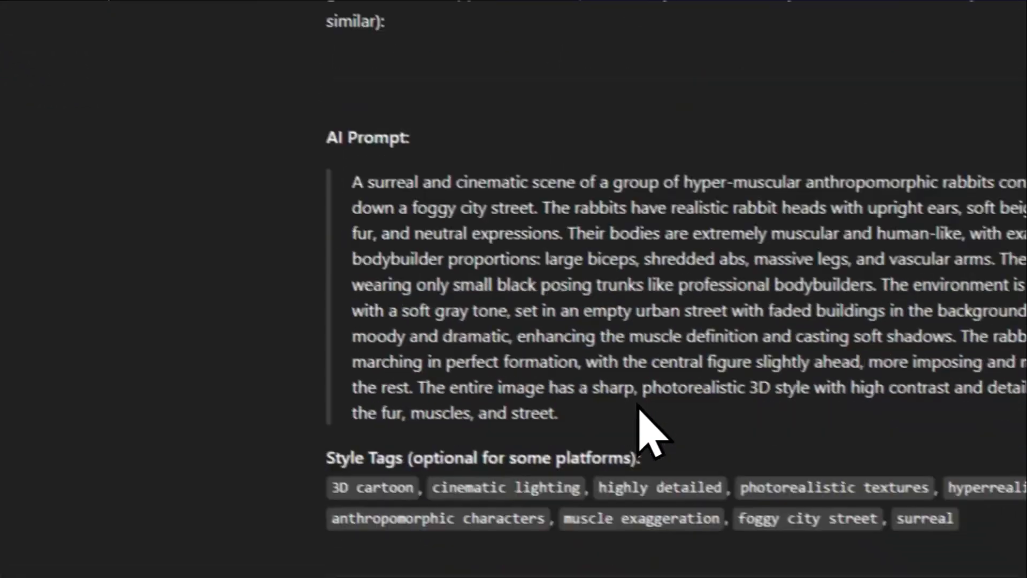
{"action": "scroll", "coordinate": [470, 294], "scroll_direction": "up", "scroll_amount": 15}
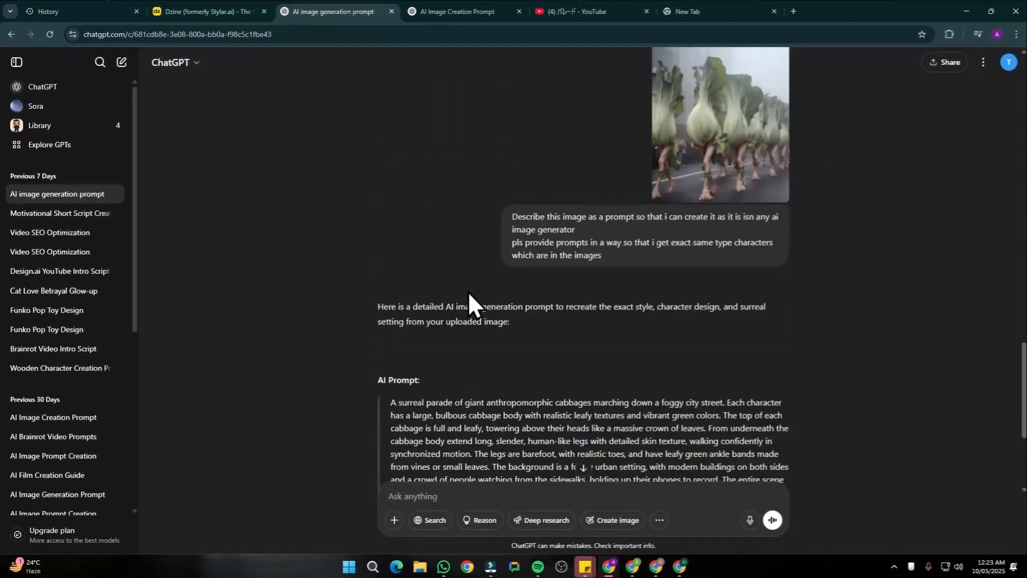
{"action": "scroll", "coordinate": [471, 291], "scroll_direction": "up", "scroll_amount": 10}
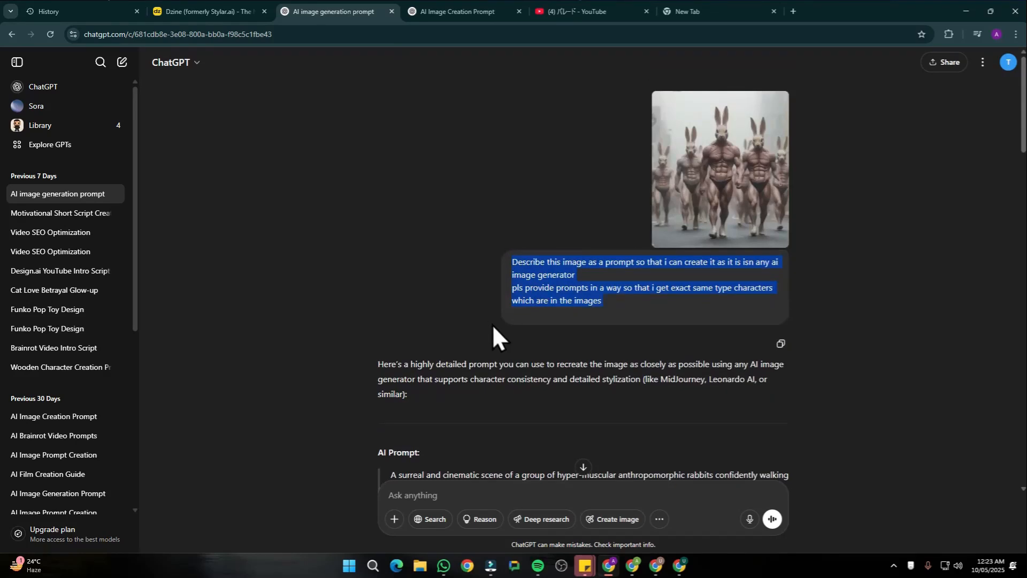
- Open FlexClip's AI Text to Image page in a new browser tab
{"action": "scroll", "coordinate": [364, 281], "scroll_direction": "down", "scroll_amount": 6}
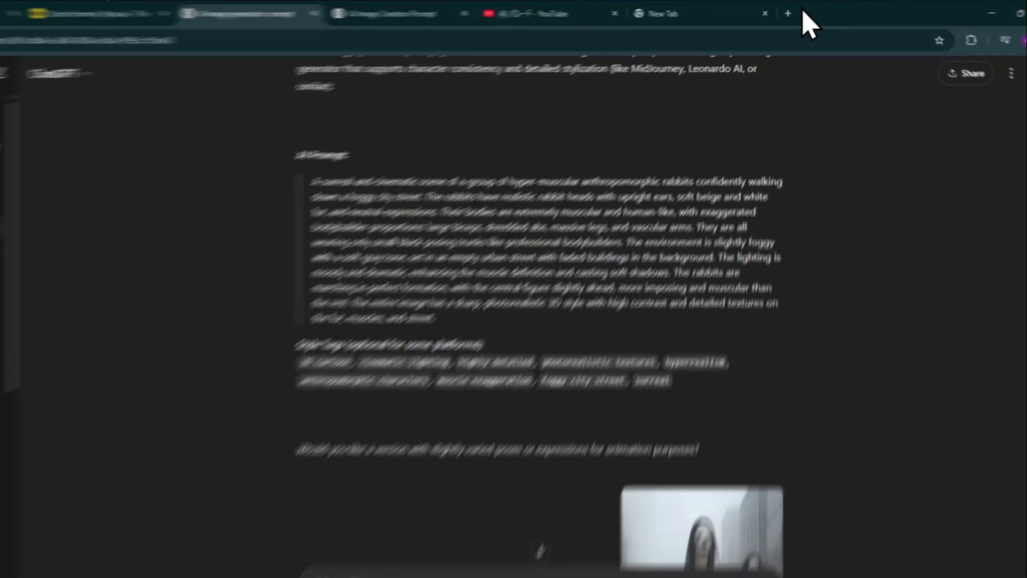
{"action": "left_click", "coordinate": [793, 11]}
{"action": "left_click", "coordinate": [74, 51]}
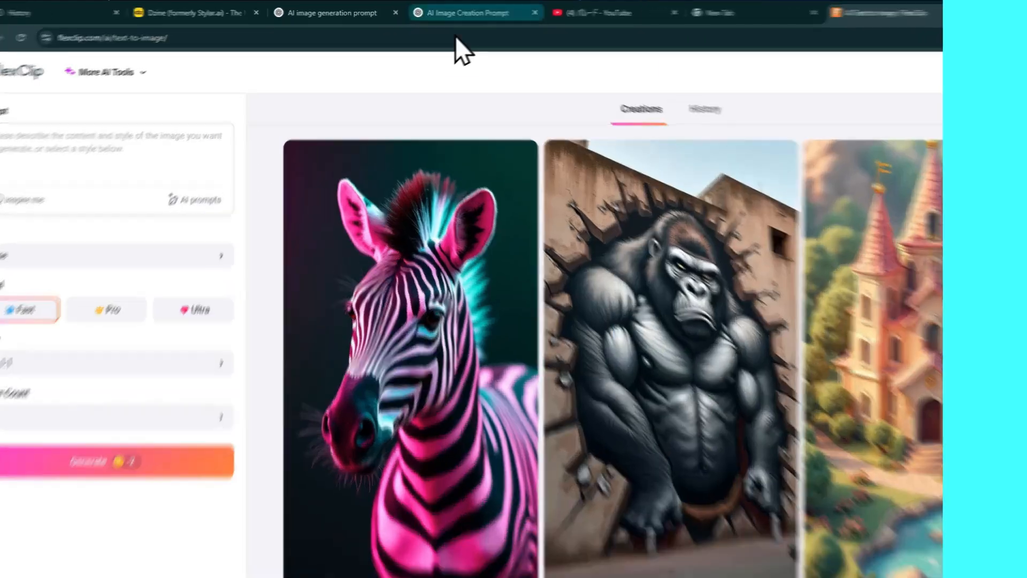
- Copy the "Surreal dystopian street scene" prompt from the "AI Image Creation Prompt" chat into FlexClip's image prompt
{"action": "left_click", "coordinate": [444, 8]}
{"action": "scroll", "coordinate": [582, 288], "scroll_direction": "up", "scroll_amount": 9}
{"action": "scroll", "coordinate": [663, 377], "scroll_direction": "down", "scroll_amount": 10}
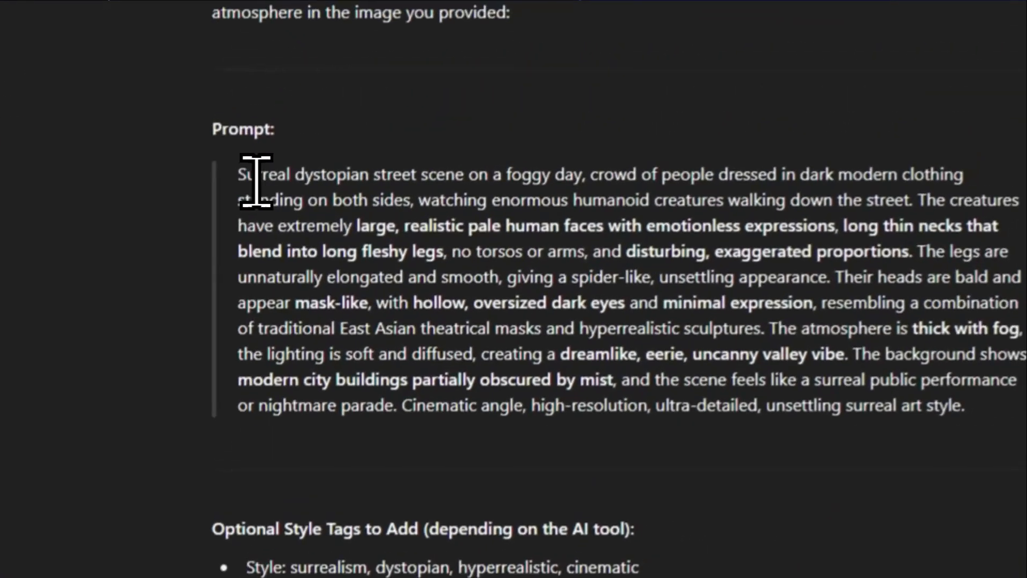
{"action": "left_click_drag", "start_coordinate": [316, 171], "coordinate": [873, 415]}
{"action": "key", "text": "ctrl+c"}
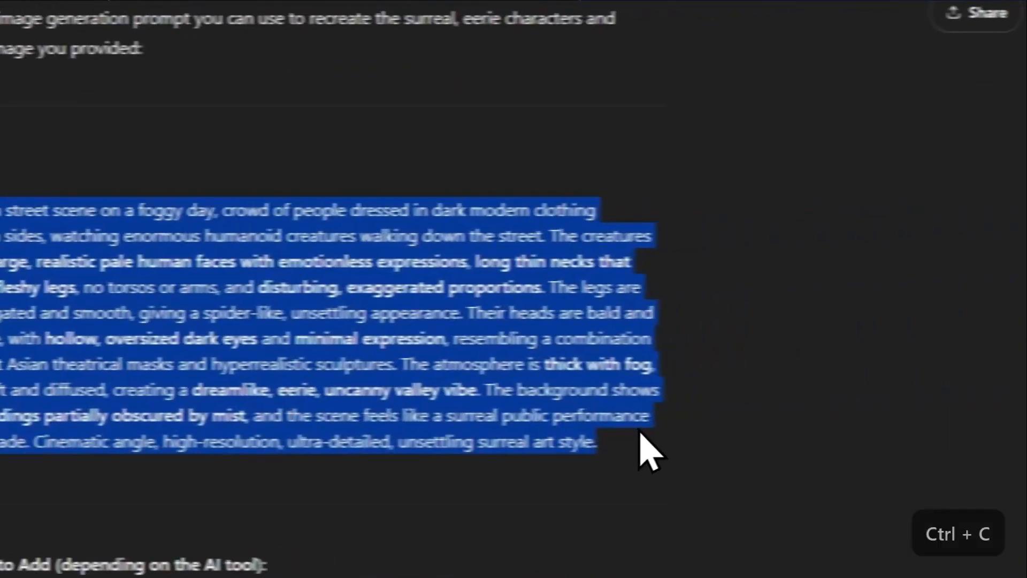
{"action": "left_click", "coordinate": [690, 11]}
{"action": "left_click", "coordinate": [165, 175]}
{"action": "key", "text": "ctrl+v"}
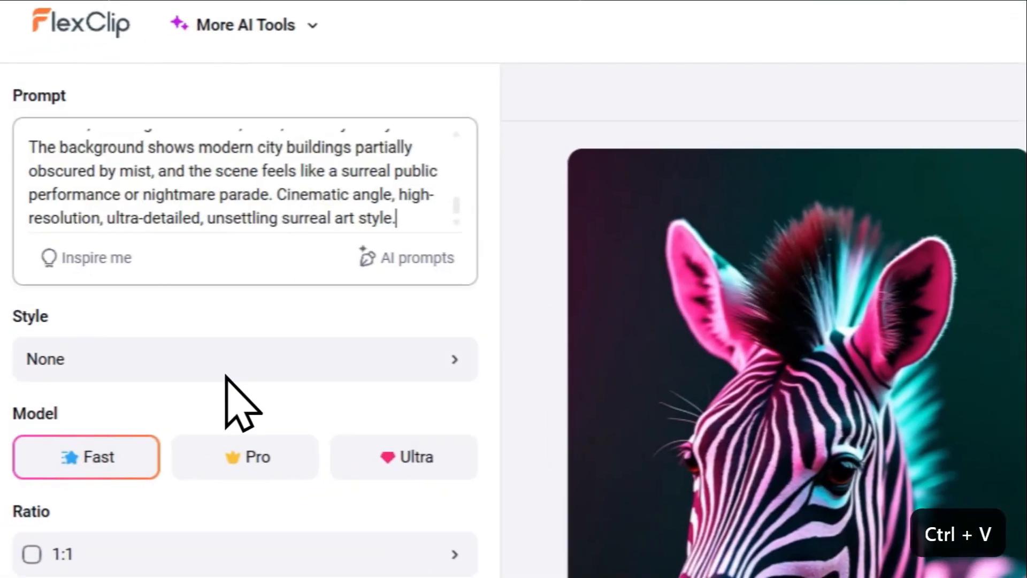
- Set the image generation to the Cinematic style, the Ultra model and a 9:16 ratio
{"action": "left_click", "coordinate": [208, 372]}
{"action": "left_click", "coordinate": [696, 261]}
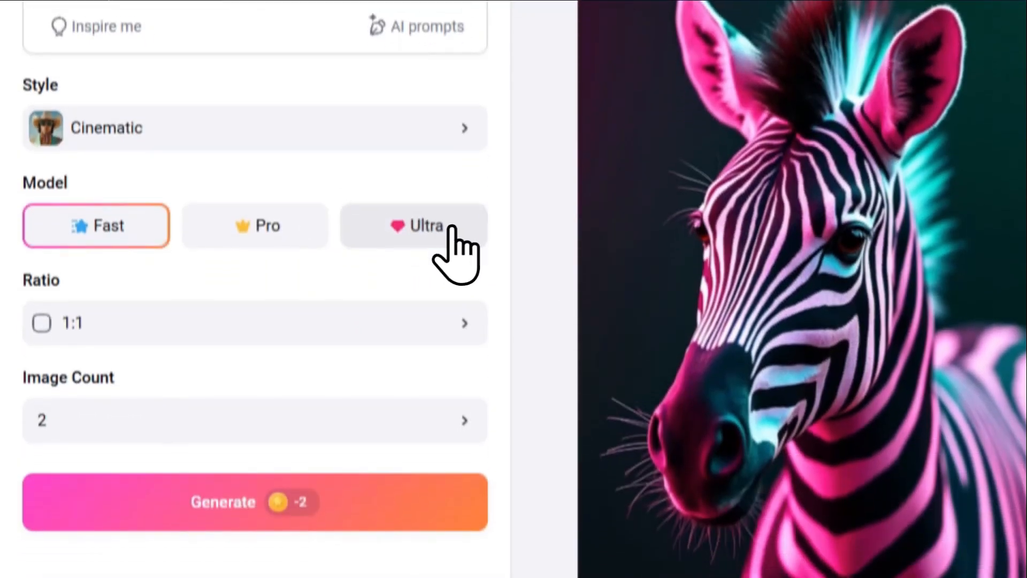
{"action": "left_click", "coordinate": [444, 364]}
{"action": "left_click", "coordinate": [325, 295]}
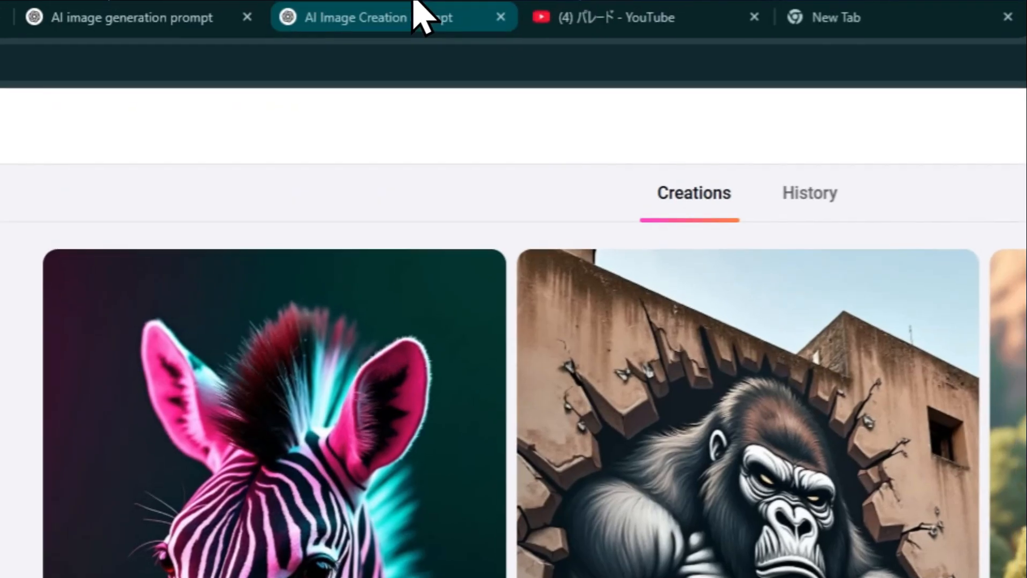
- Copy the "Surreal and disturbing city parade" prompt from the ChatGPT conversation into FlexClip's image prompt
{"action": "left_click", "coordinate": [411, 16]}
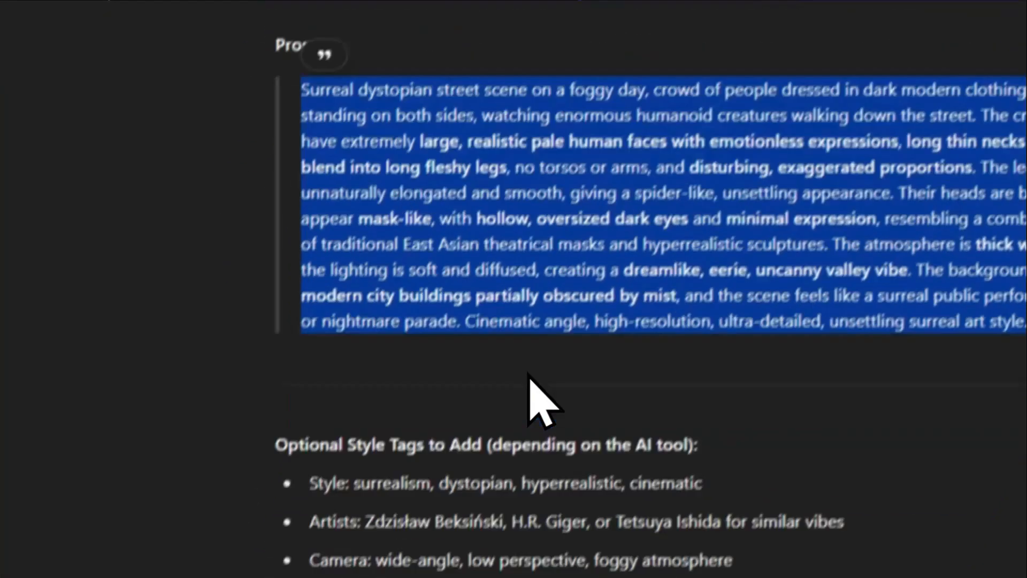
{"action": "scroll", "coordinate": [534, 364], "scroll_direction": "down", "scroll_amount": 10}
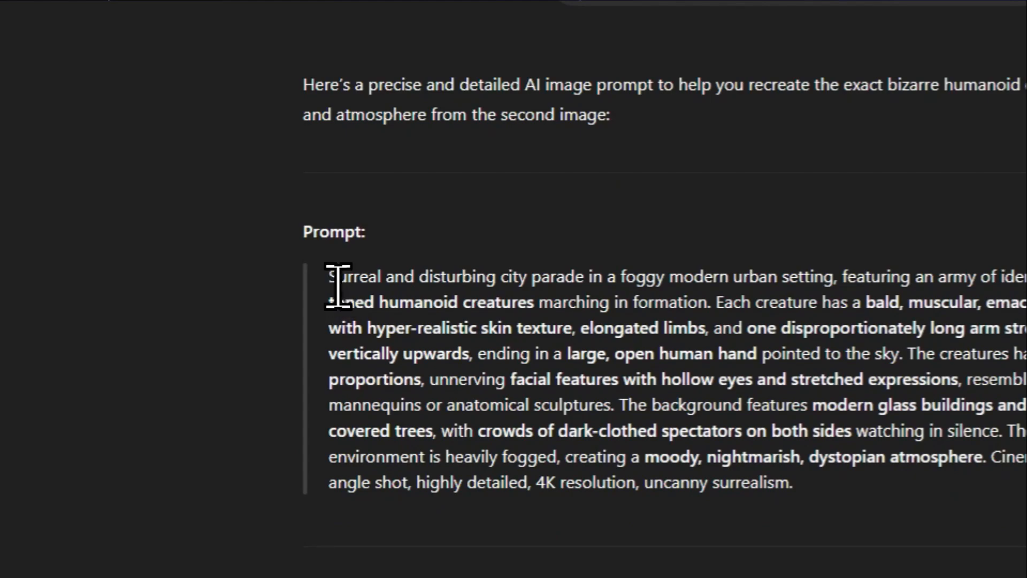
{"action": "left_click_drag", "start_coordinate": [330, 276], "coordinate": [802, 498]}
{"action": "key", "text": "ctrl+c"}
{"action": "left_click", "coordinate": [493, 7]}
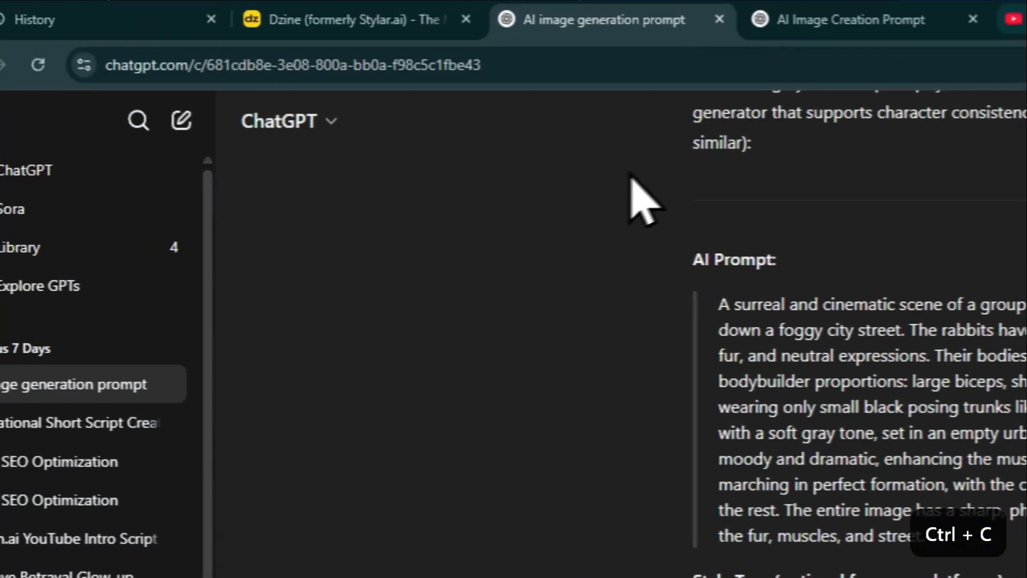
{"action": "left_click", "coordinate": [1006, 20]}
{"action": "left_click", "coordinate": [142, 184]}
{"action": "key", "text": "ctrl+v"}
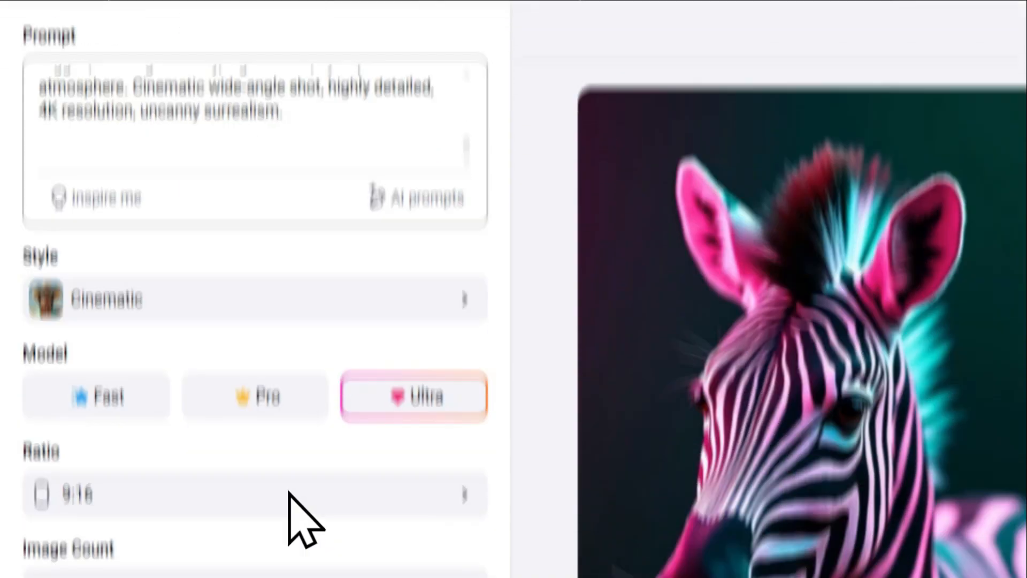
- Examine the generated character images in the FlexClip history, from the raised-arm creatures and giants to the rabbits and cabbages
{"action": "left_click", "coordinate": [281, 376]}
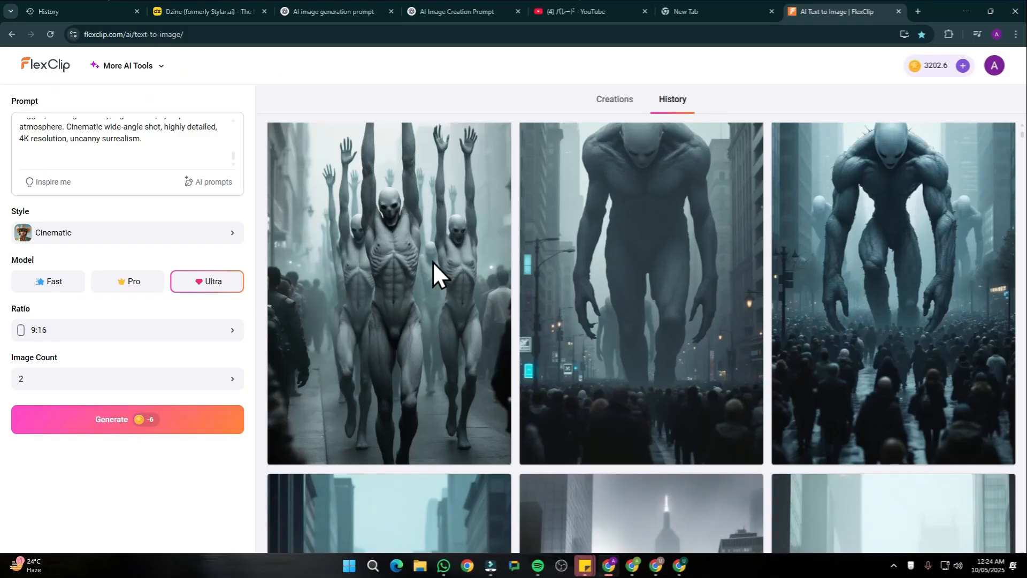
{"action": "scroll", "coordinate": [432, 262], "scroll_direction": "down", "scroll_amount": 5}
{"action": "scroll", "coordinate": [432, 261], "scroll_direction": "up", "scroll_amount": 6}
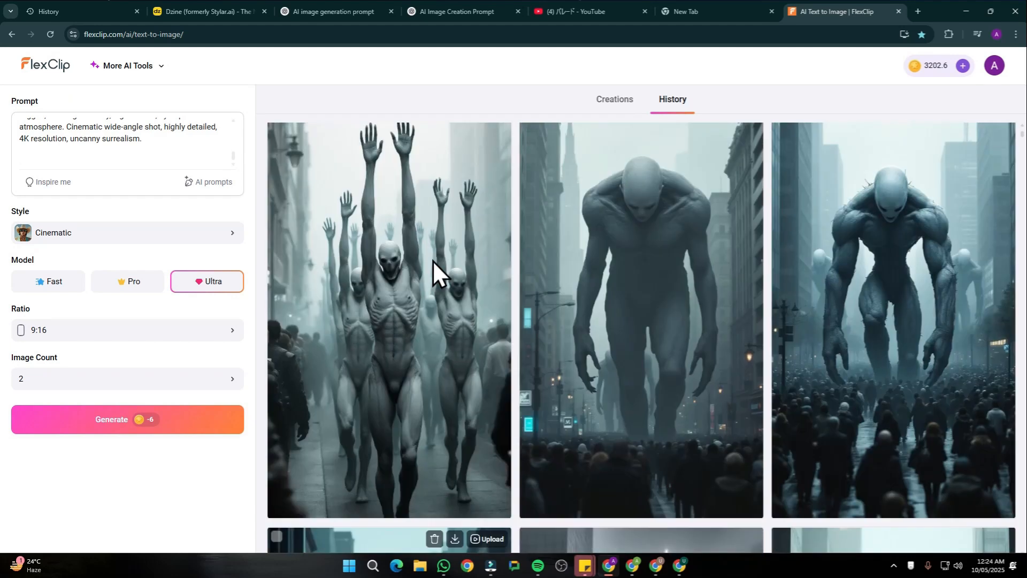
{"action": "scroll", "coordinate": [433, 261], "scroll_direction": "up", "scroll_amount": 2}
{"action": "scroll", "coordinate": [785, 368], "scroll_direction": "down", "scroll_amount": 2}
{"action": "scroll", "coordinate": [550, 336], "scroll_direction": "up", "scroll_amount": 7}
{"action": "scroll", "coordinate": [554, 322], "scroll_direction": "up", "scroll_amount": 3}
{"action": "scroll", "coordinate": [551, 322], "scroll_direction": "up", "scroll_amount": 9}
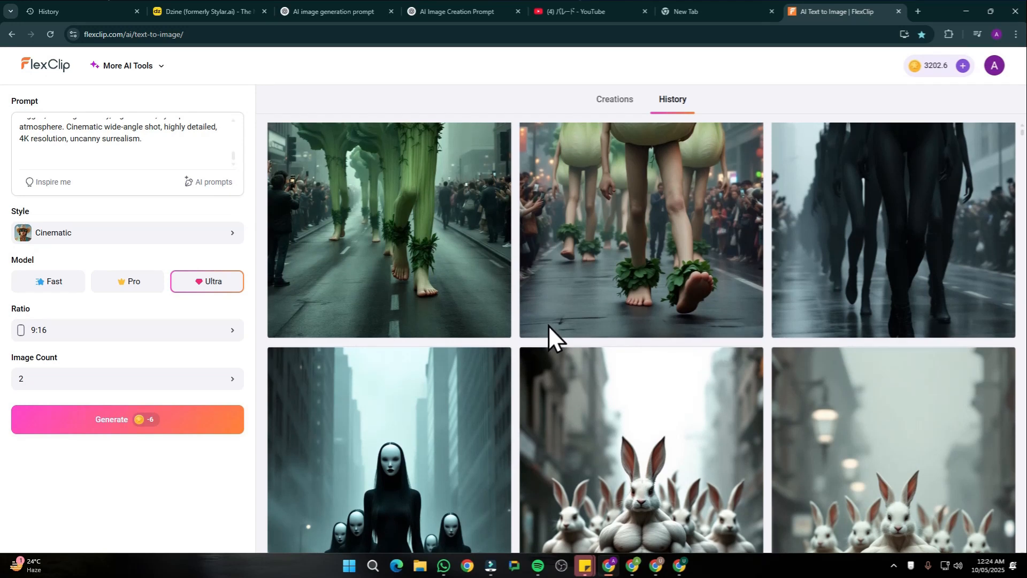
{"action": "scroll", "coordinate": [547, 325], "scroll_direction": "up", "scroll_amount": 5}
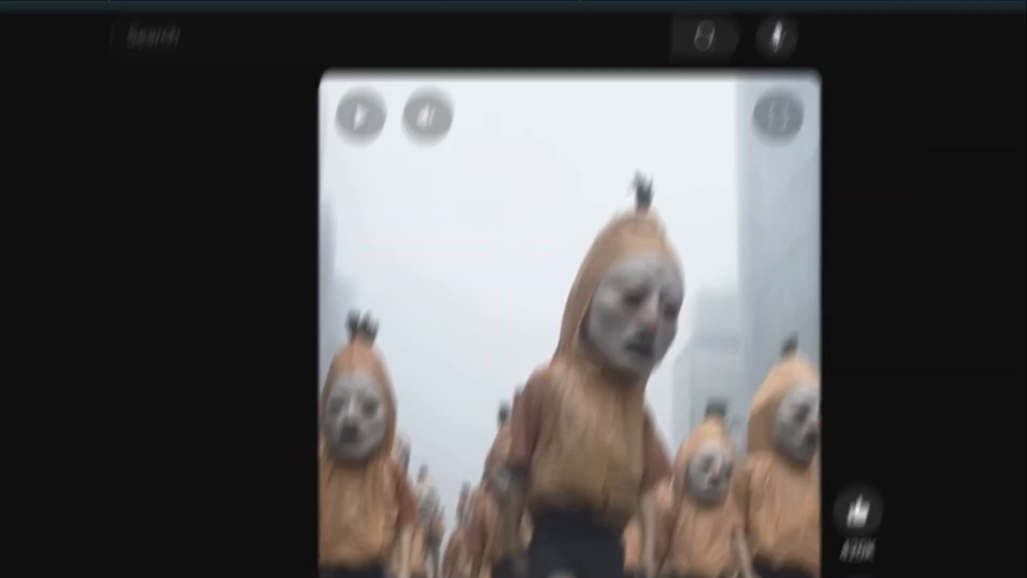
- Compare the orange-hooded marchers in the YouTube Short with the cabbage and raised-arm images in the FlexClip history
{"action": "left_click_drag", "start_coordinate": [501, 561], "coordinate": [365, 498]}
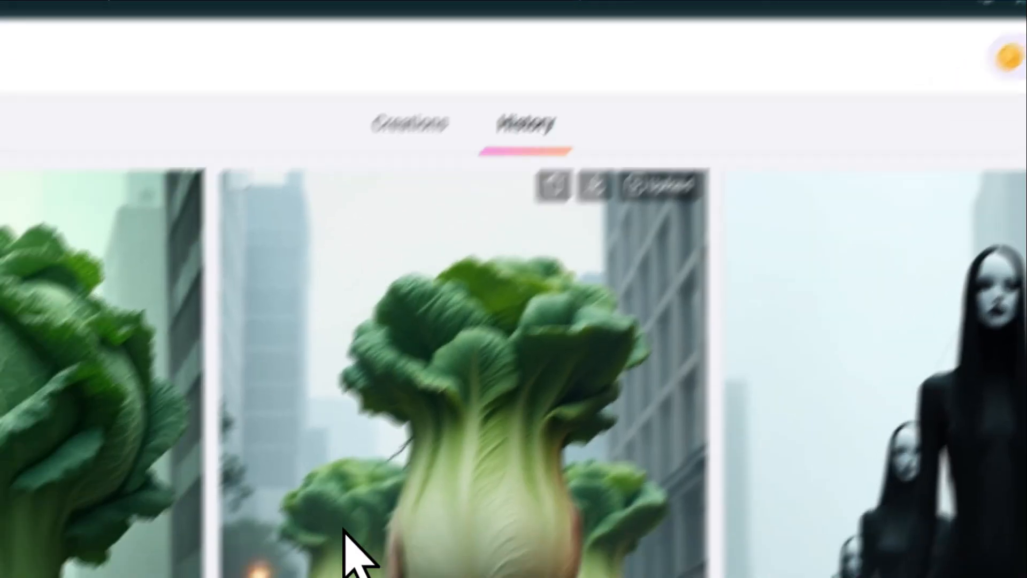
{"action": "scroll", "coordinate": [523, 378], "scroll_direction": "down", "scroll_amount": 10}
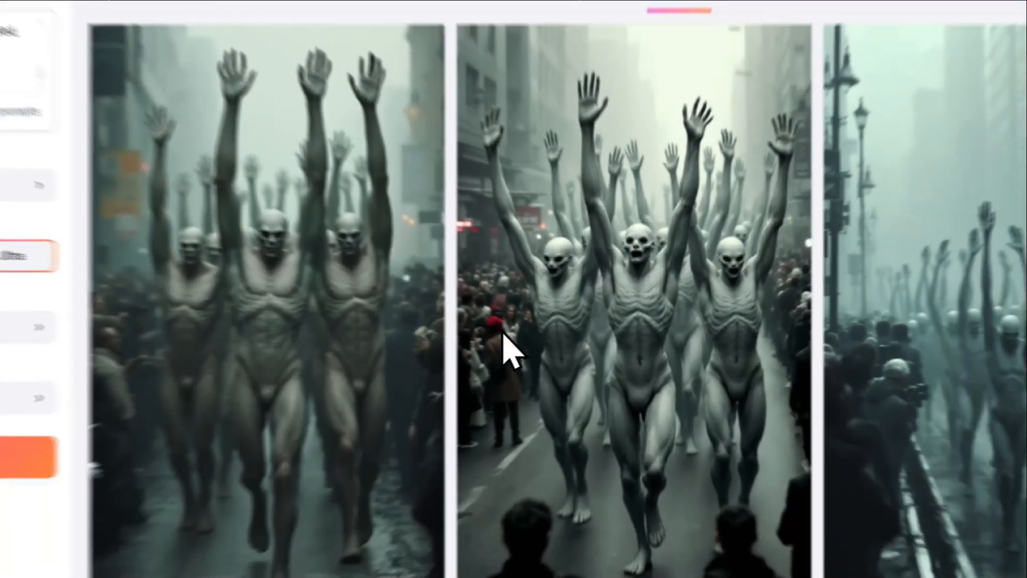
{"action": "scroll", "coordinate": [507, 348], "scroll_direction": "down", "scroll_amount": 4}
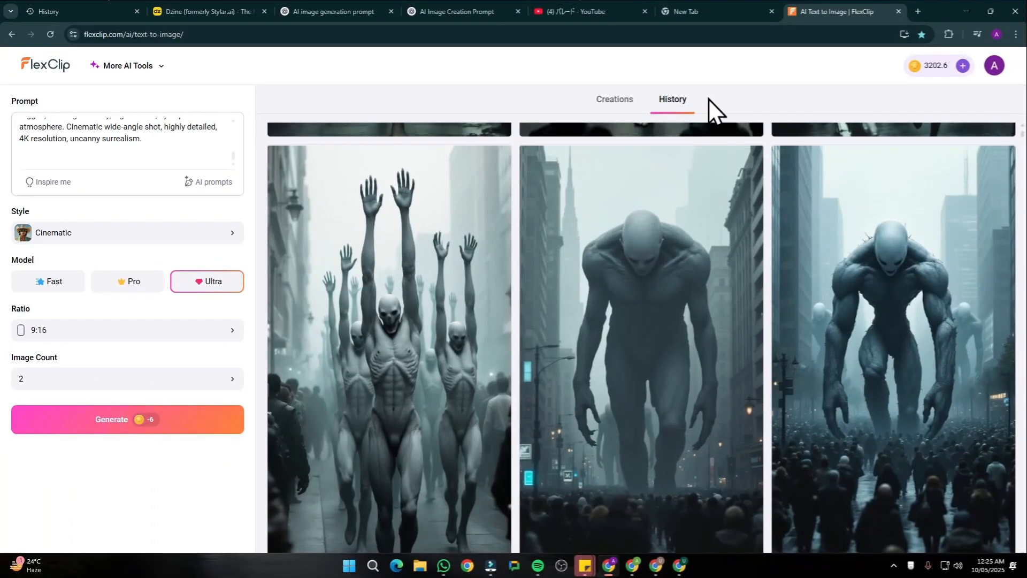
{"action": "scroll", "coordinate": [766, 314], "scroll_direction": "up", "scroll_amount": 10}
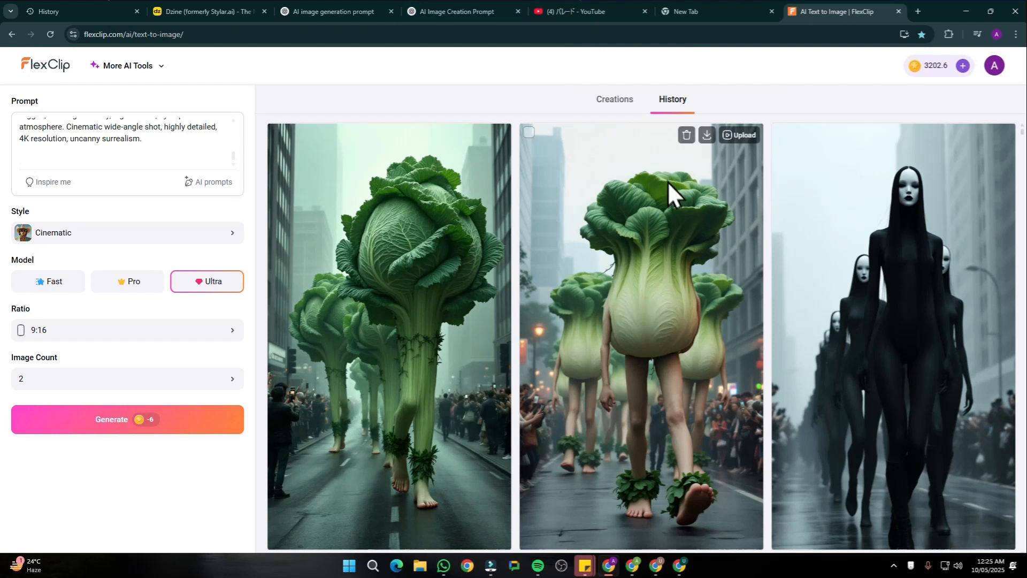
- Find the cabbage marchers in the YouTube Short and compare them with the generated cabbage image and its prompt in FlexClip
{"action": "left_click", "coordinate": [590, 6]}
{"action": "left_click", "coordinate": [605, 535]}
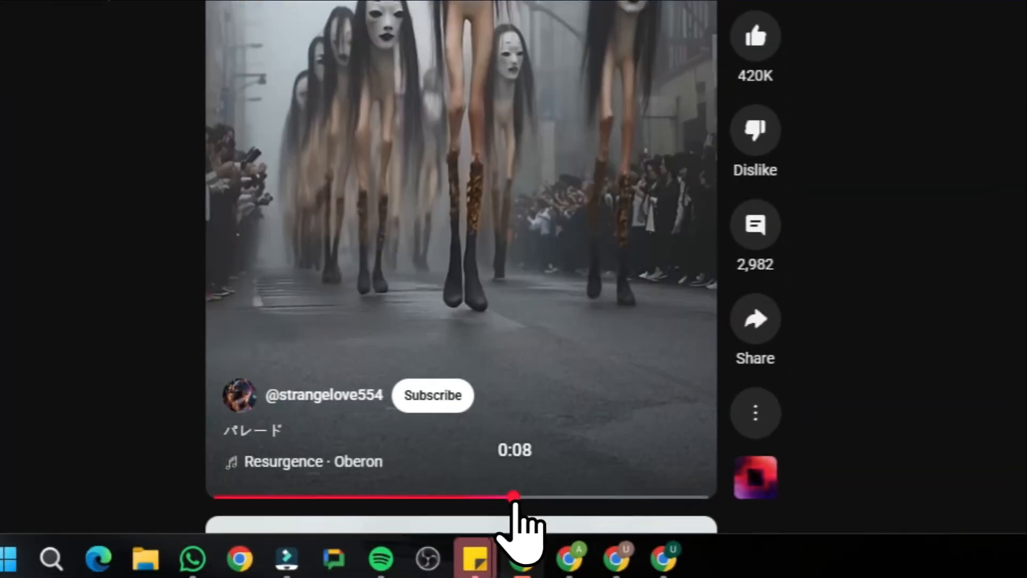
{"action": "left_click_drag", "start_coordinate": [515, 499], "coordinate": [573, 498]}
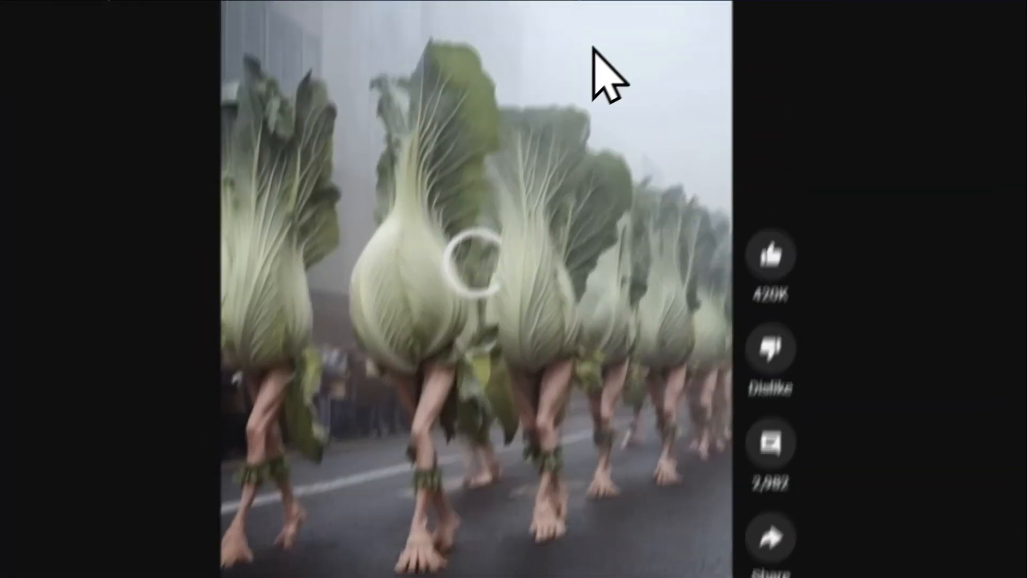
{"action": "left_click", "coordinate": [714, 17]}
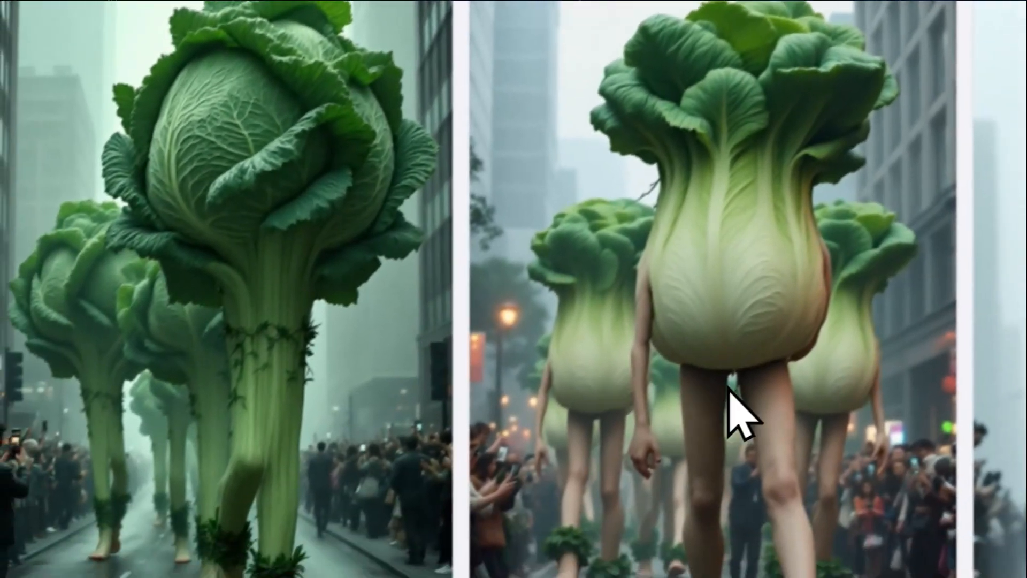
{"action": "left_click", "coordinate": [738, 422]}
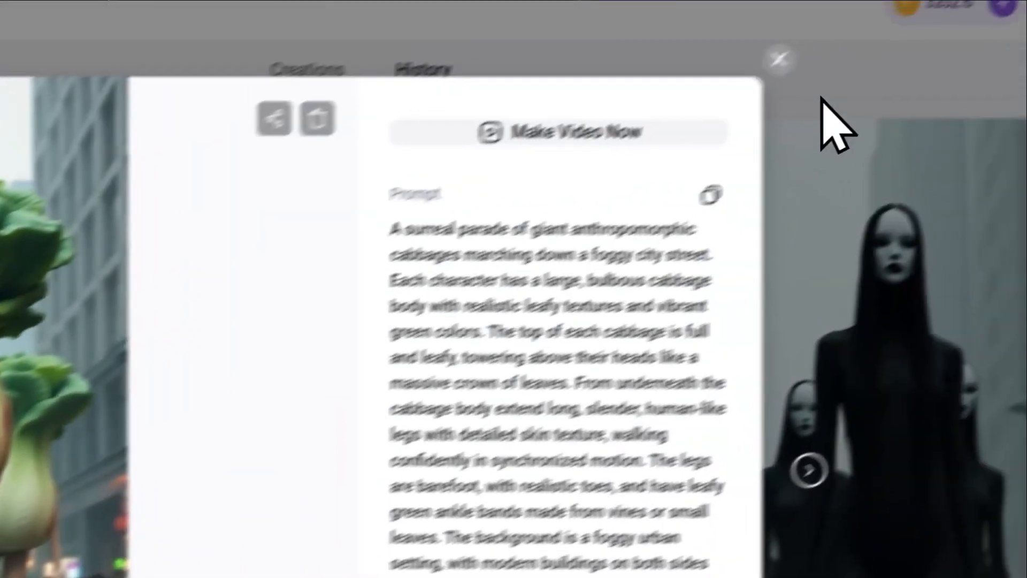
{"action": "left_click", "coordinate": [779, 59]}
{"action": "scroll", "coordinate": [444, 449], "scroll_direction": "down", "scroll_amount": 20}
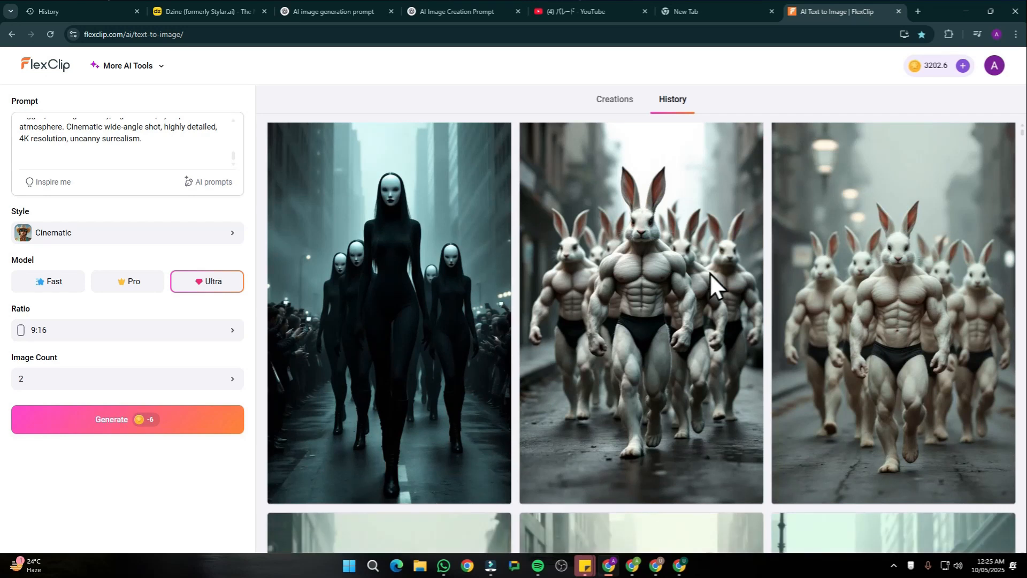
{"action": "scroll", "coordinate": [575, 297], "scroll_direction": "up", "scroll_amount": 6}
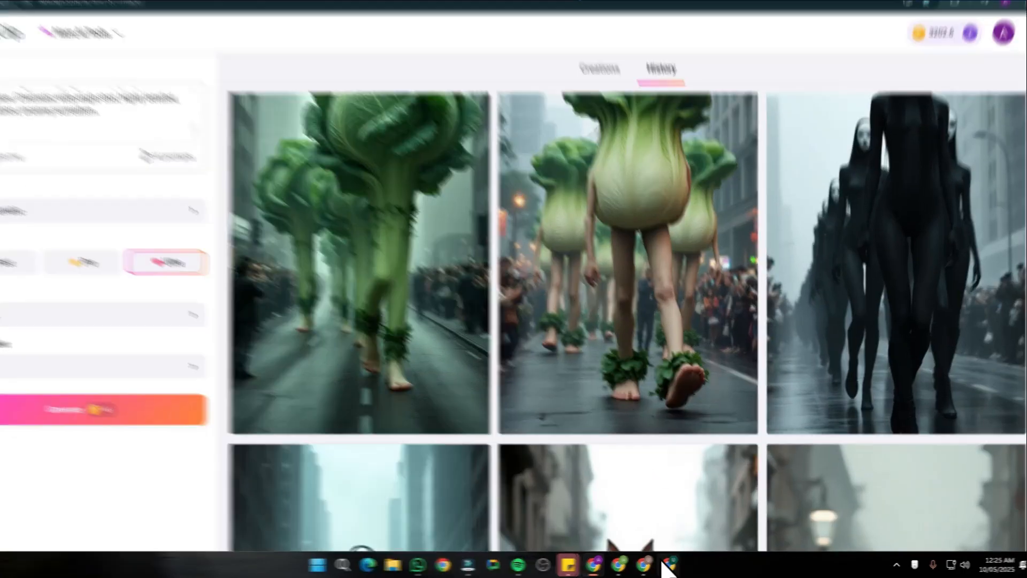
- Switch to Runway's Image to Video tool and load the hunched giant image from the Downloads folder
{"action": "left_click", "coordinate": [667, 564]}
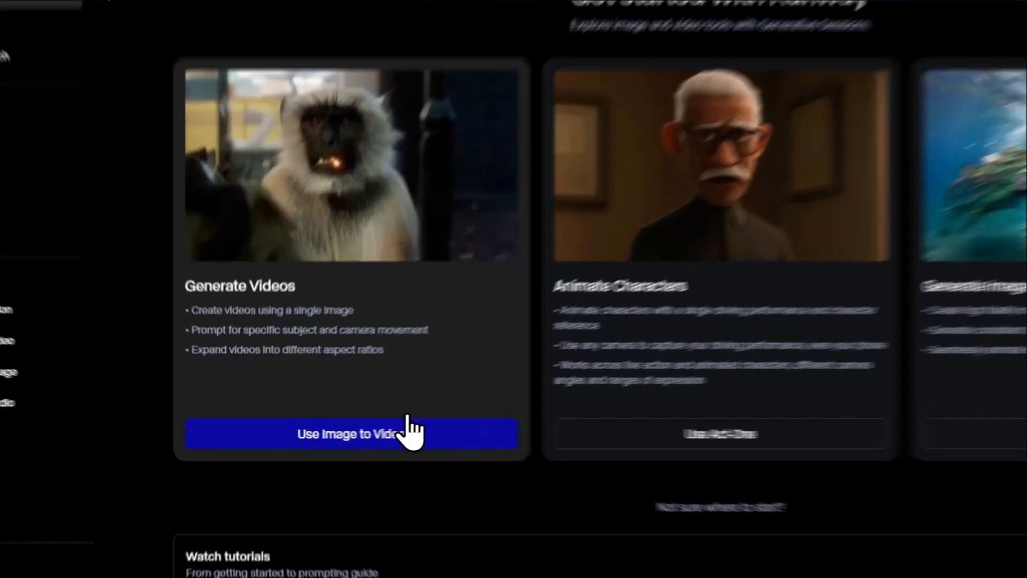
{"action": "left_click", "coordinate": [357, 425]}
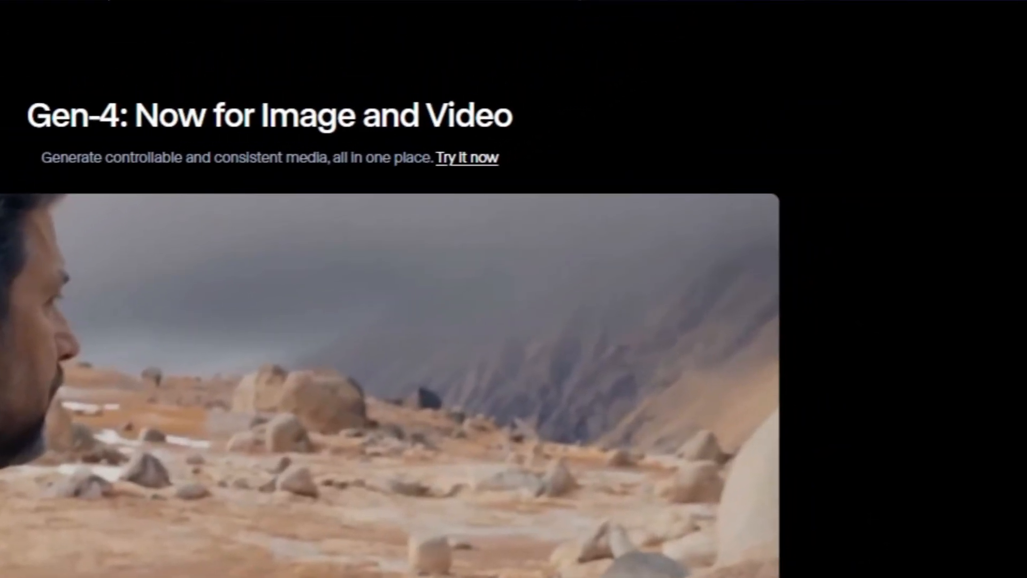
{"action": "key", "text": "super+e"}
{"action": "left_click", "coordinate": [263, 459]}
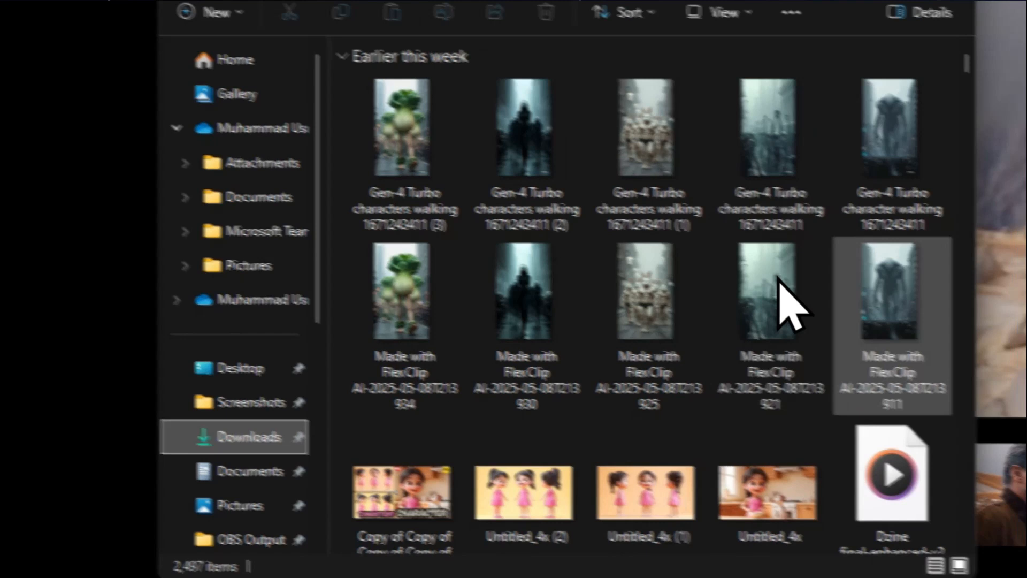
{"action": "left_click_drag", "start_coordinate": [890, 307], "coordinate": [117, 230]}
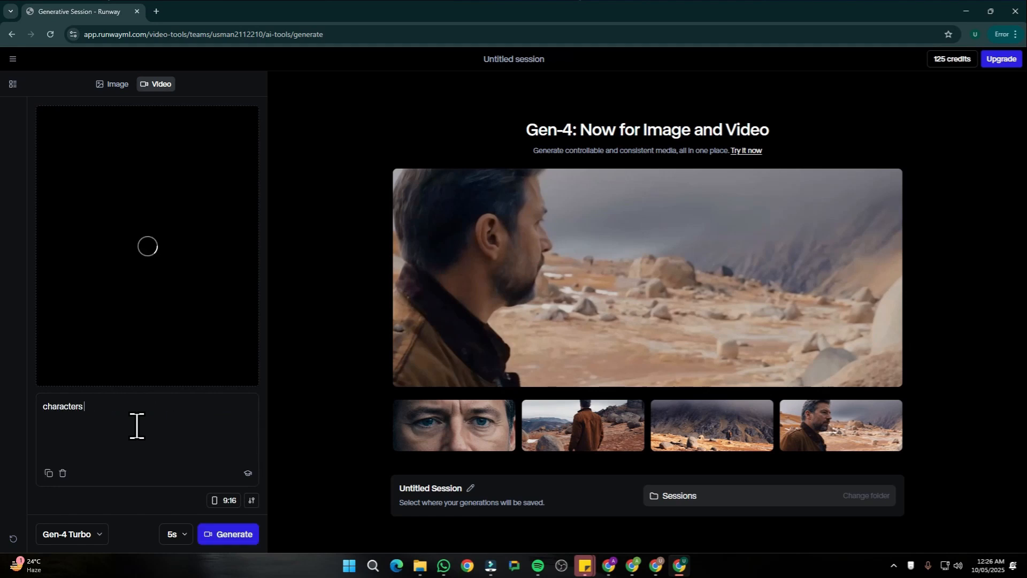
- Describe the hunched giant's motion as "character walking"
{"action": "key", "text": "BackSpace"}
{"action": "key", "text": "BackSpace"}
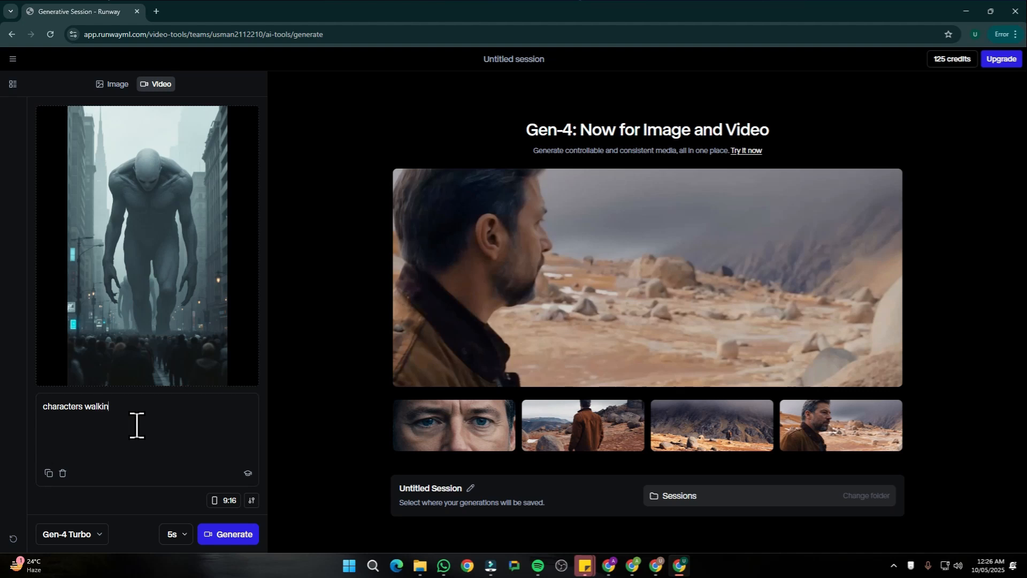
{"action": "left_click", "coordinate": [81, 406]}
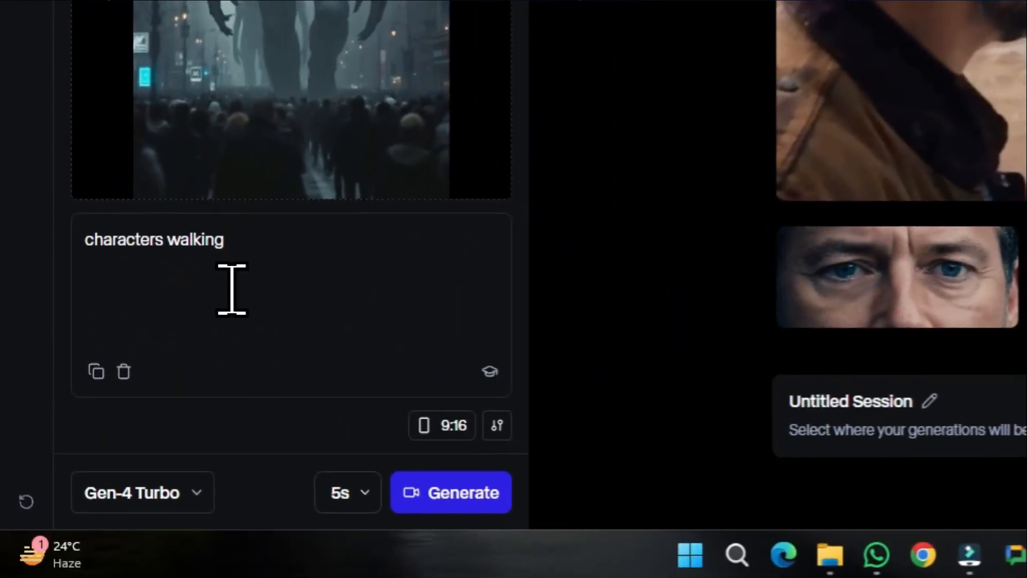
{"action": "key", "text": "BackSpace"}
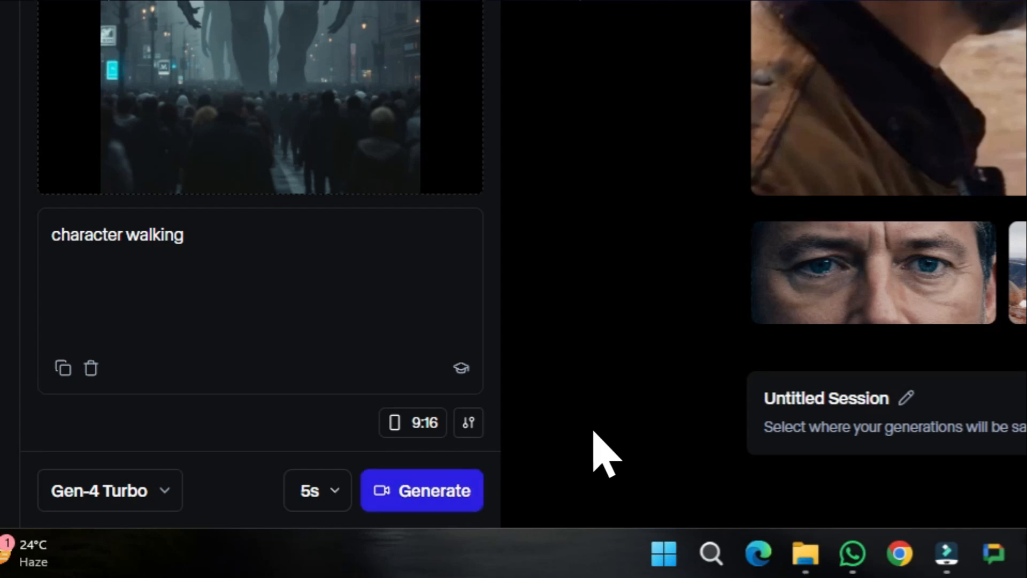
- Replace the source image with the raised-arm creatures image from Downloads and set the motion prompt to "characters walking"
{"action": "key", "text": "alt+Tab"}
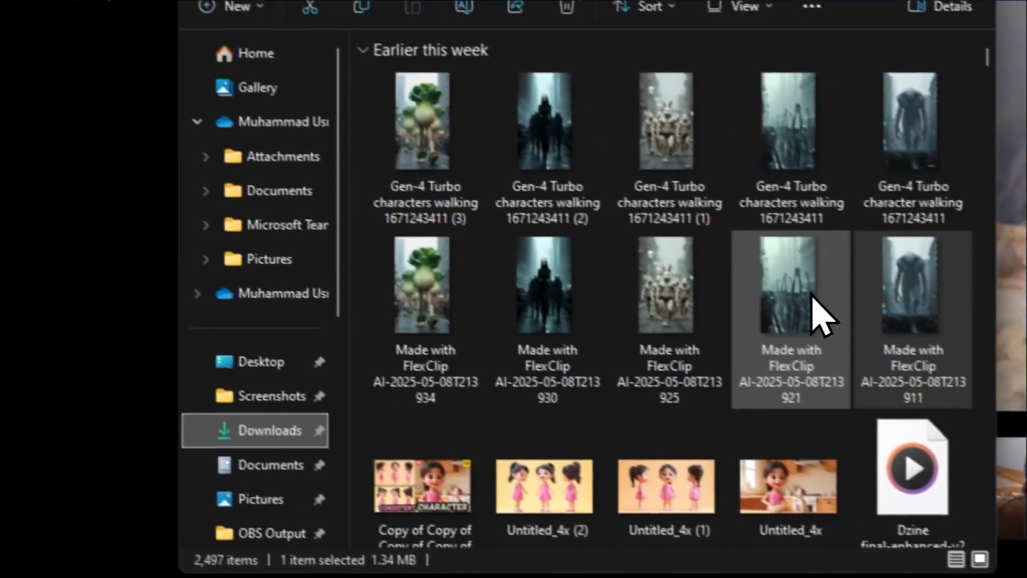
{"action": "left_click_drag", "start_coordinate": [813, 298], "coordinate": [104, 343]}
{"action": "key", "text": "alt+Tab"}
{"action": "left_click", "coordinate": [59, 253]}
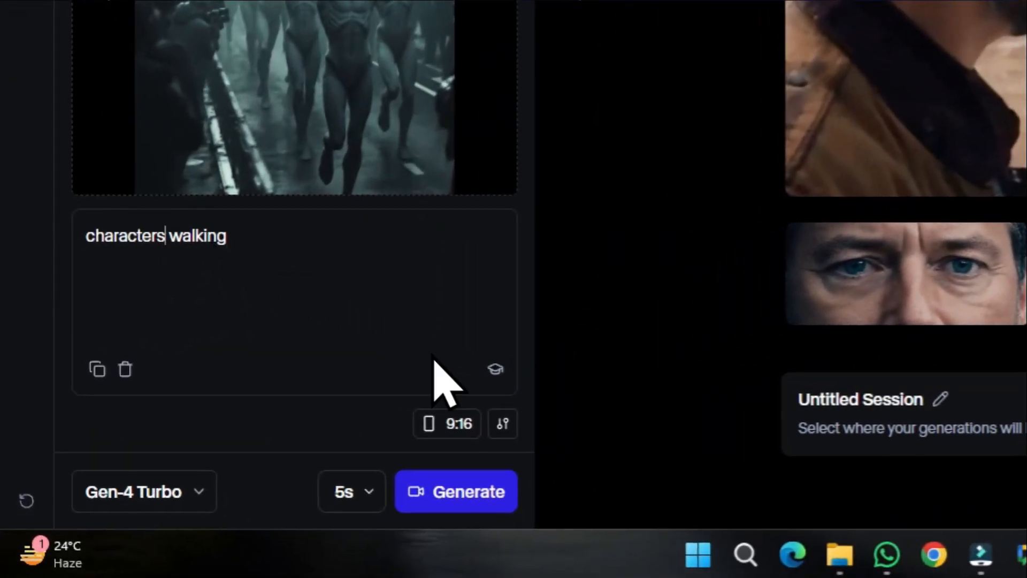
{"action": "key", "text": "alt+Tab"}
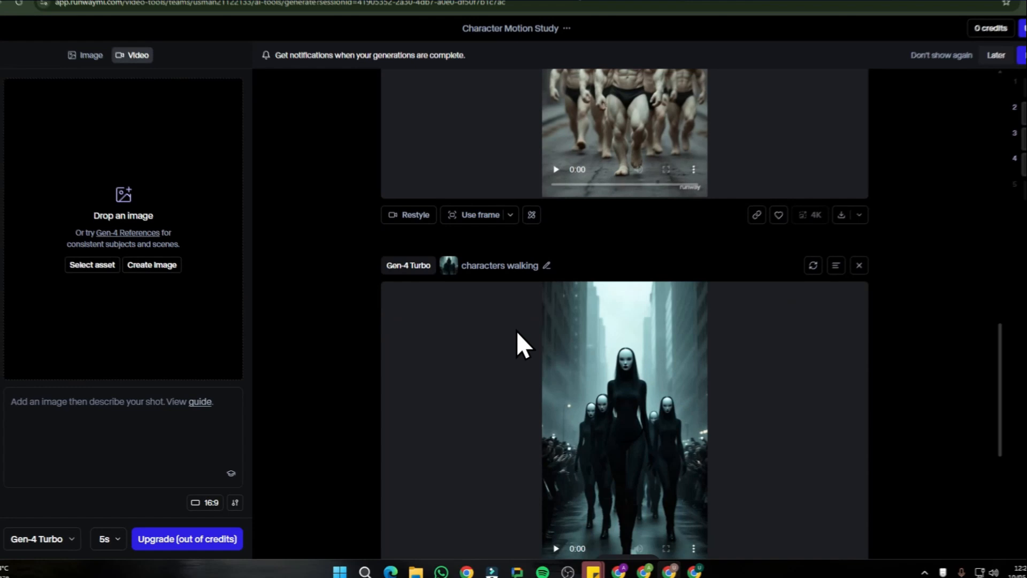
- Play the downloaded raised-arm creatures walking clip from the Downloads folder and close the player
{"action": "scroll", "coordinate": [536, 249], "scroll_direction": "up", "scroll_amount": 10}
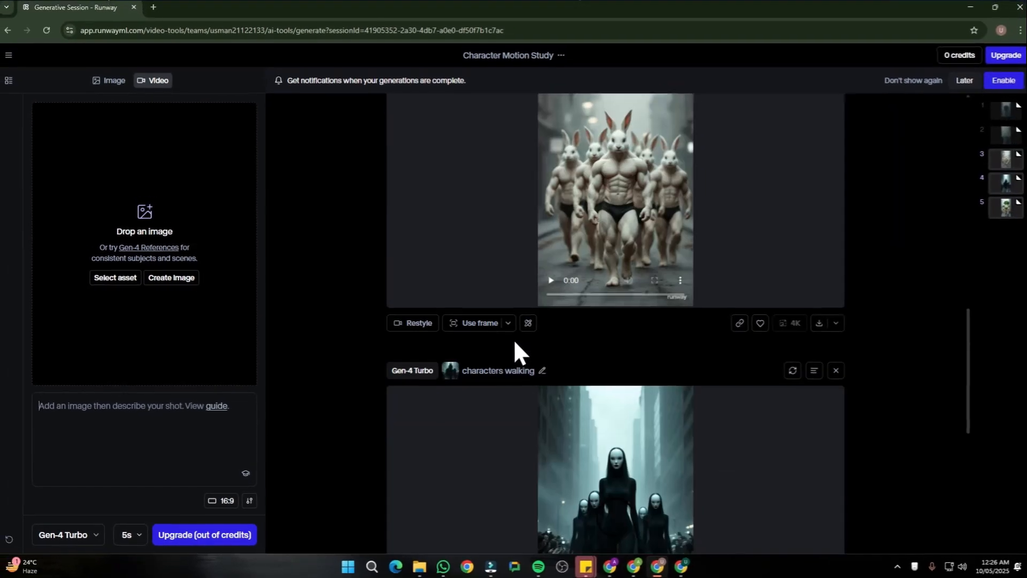
{"action": "left_click", "coordinate": [551, 379]}
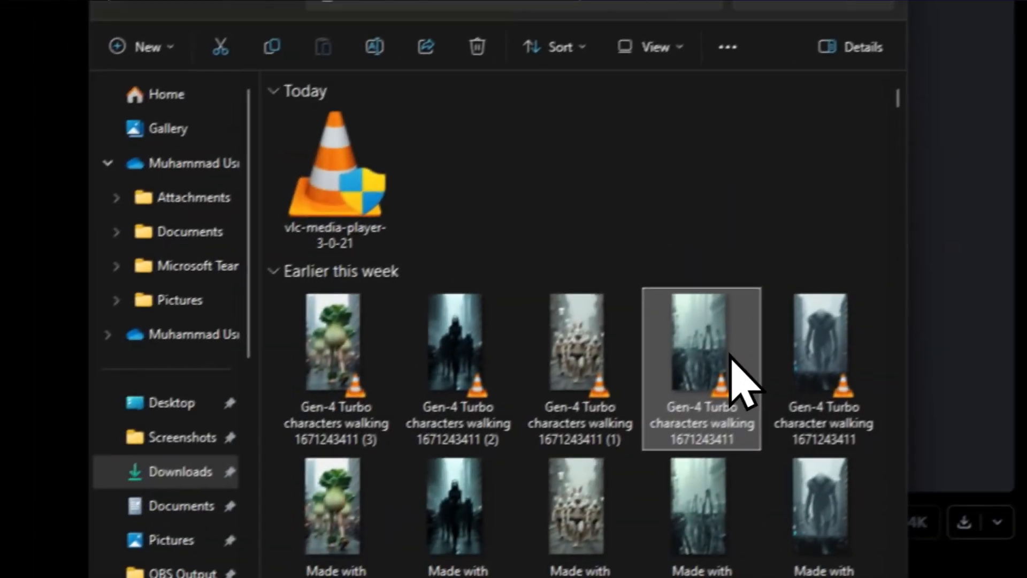
{"action": "double_click", "coordinate": [731, 355]}
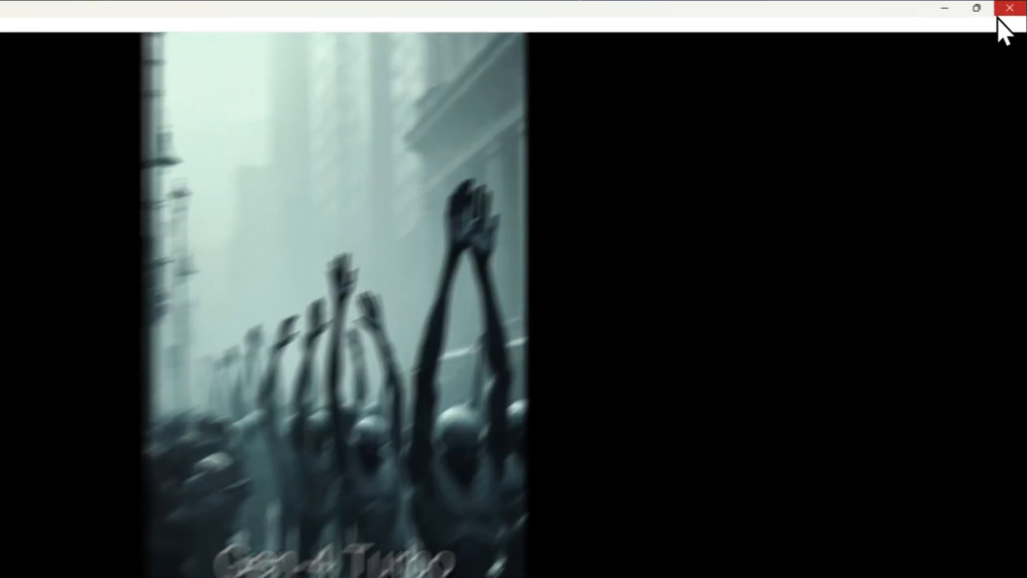
{"action": "left_click", "coordinate": [998, 15]}
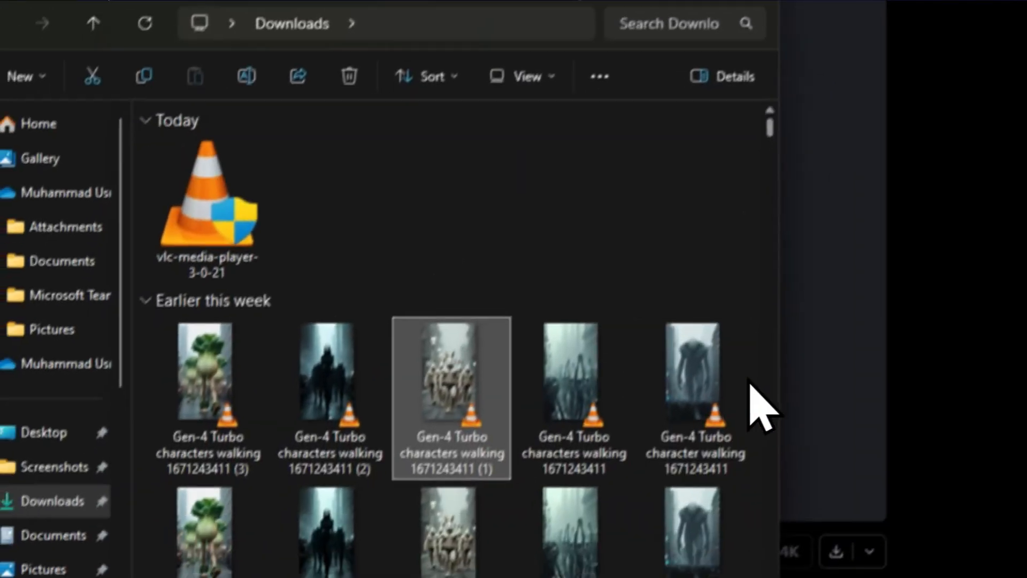
- Select the five Gen-4 Turbo walking clips in Downloads and review their arrangement on the timeline in Wondershare Filmora
{"action": "left_click_drag", "start_coordinate": [756, 408], "coordinate": [249, 361]}
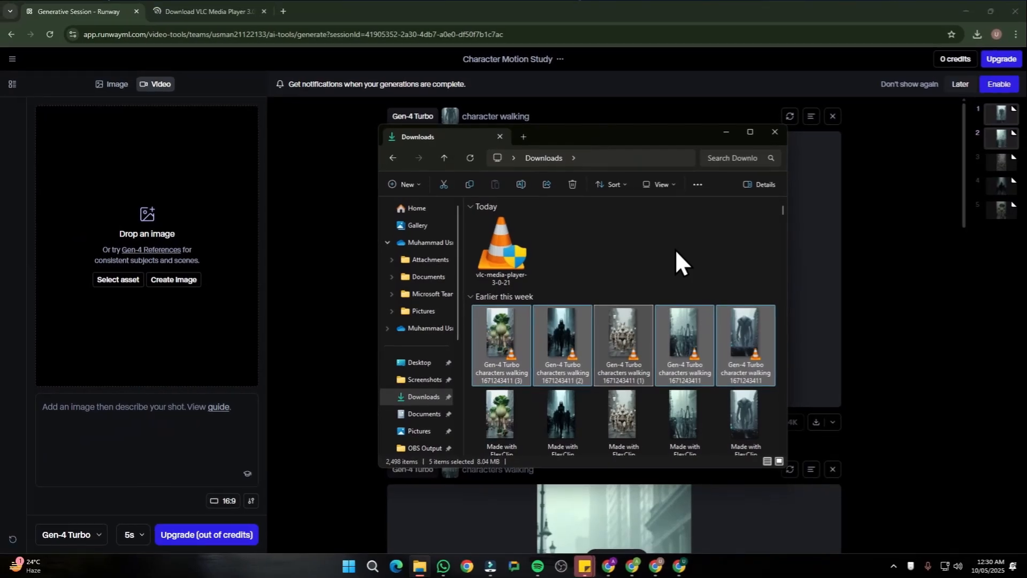
{"action": "left_click", "coordinate": [491, 565]}
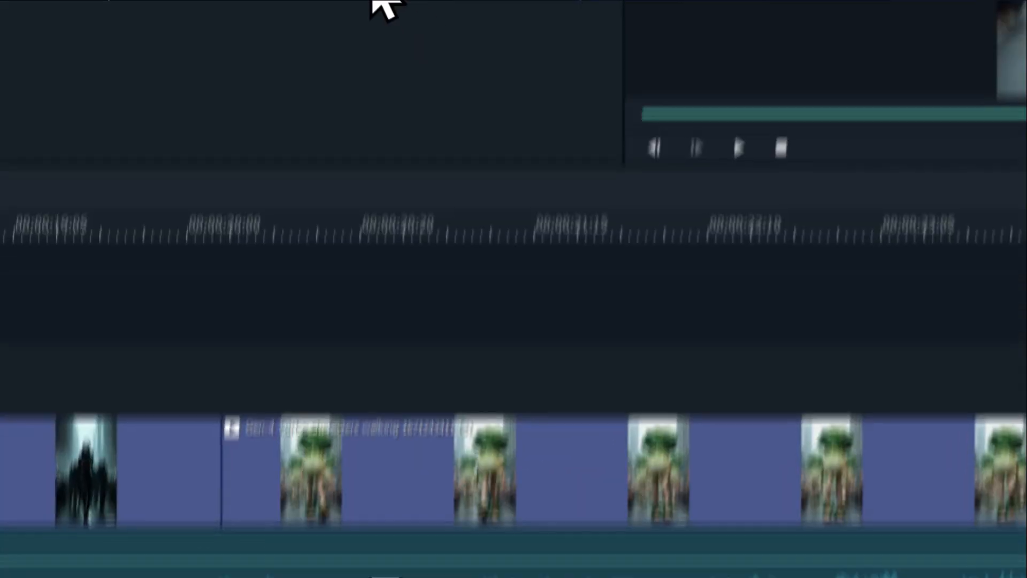
{"action": "key", "text": "alt+Tab"}
{"action": "left_click_drag", "start_coordinate": [820, 401], "coordinate": [438, 241]}
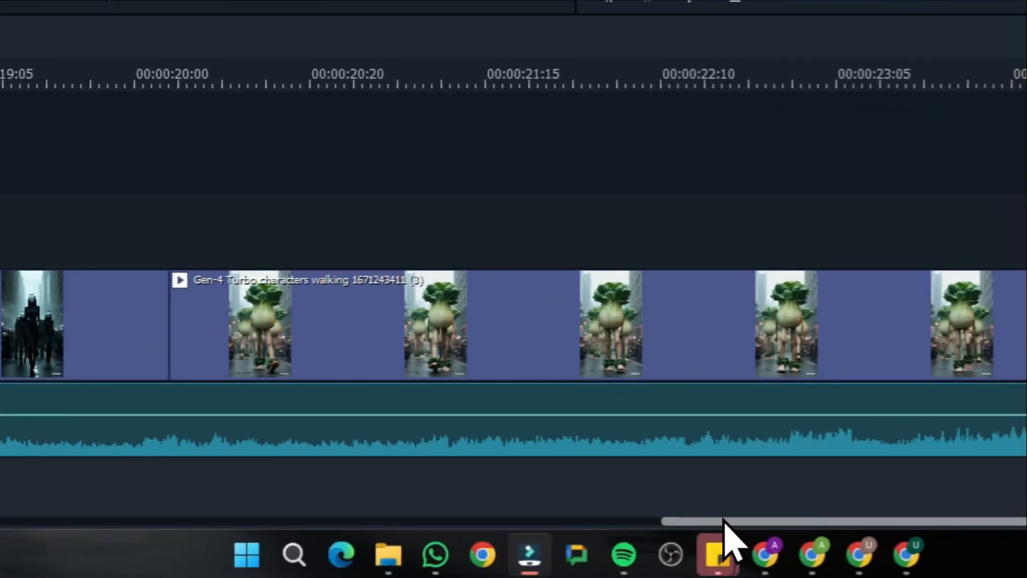
{"action": "left_click_drag", "start_coordinate": [723, 520], "coordinate": [73, 490]}
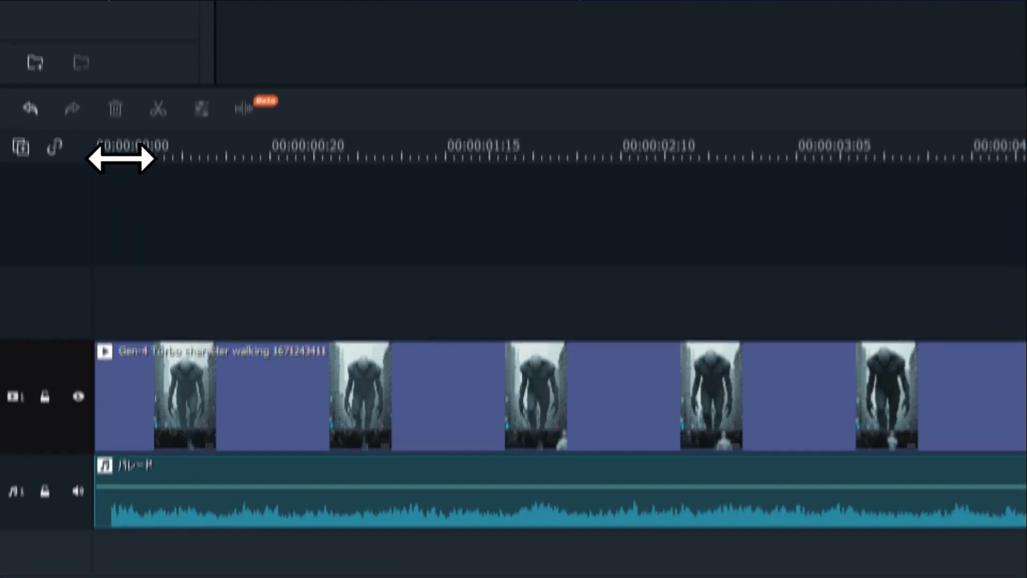
{"action": "left_click_drag", "start_coordinate": [260, 353], "coordinate": [827, 281]}
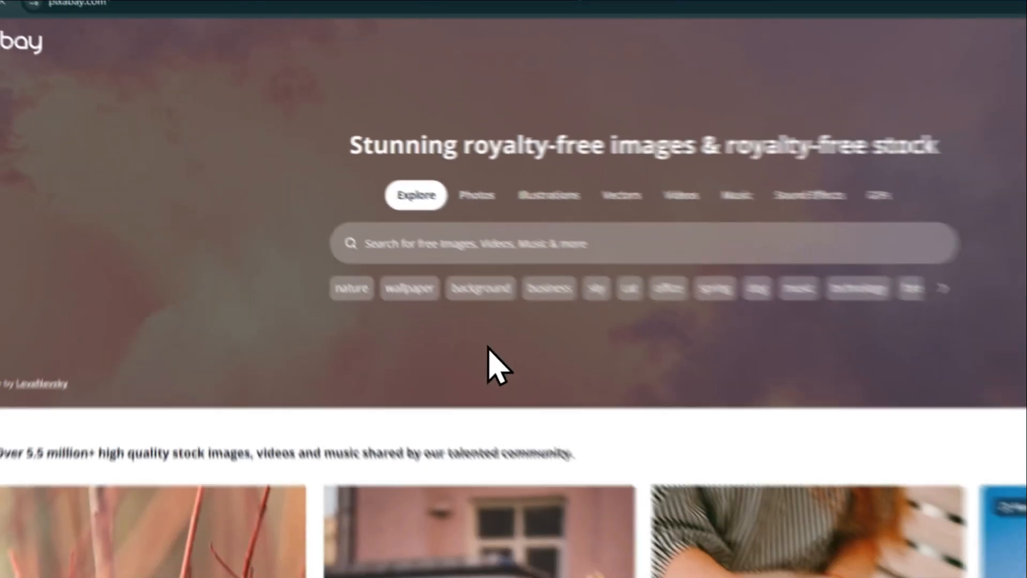
- Switch to Pixabay and browse the royalty-free media on its homepage, ready for a search
{"action": "scroll", "coordinate": [460, 284], "scroll_direction": "down", "scroll_amount": 10}
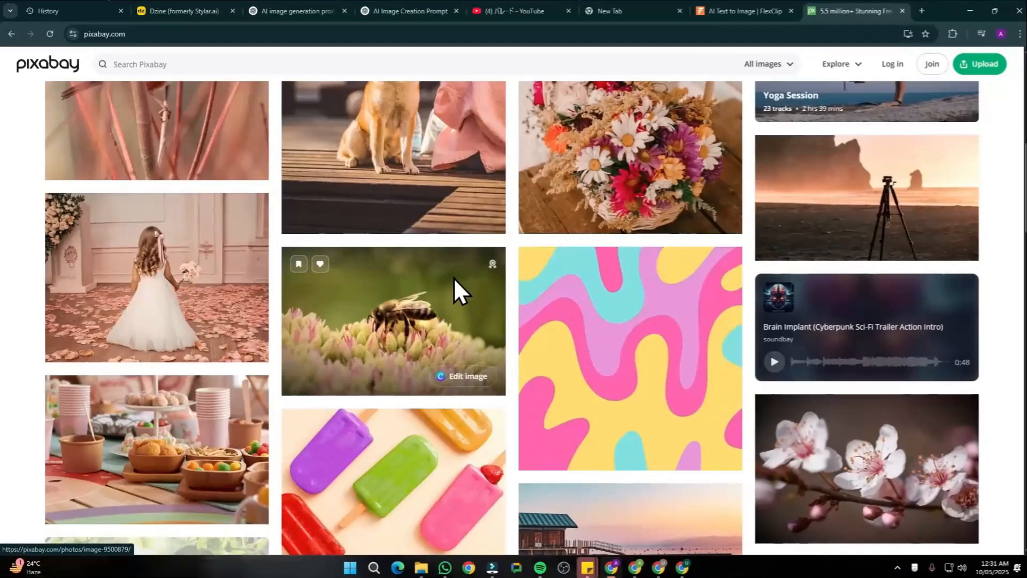
{"action": "scroll", "coordinate": [454, 277], "scroll_direction": "up", "scroll_amount": 10}
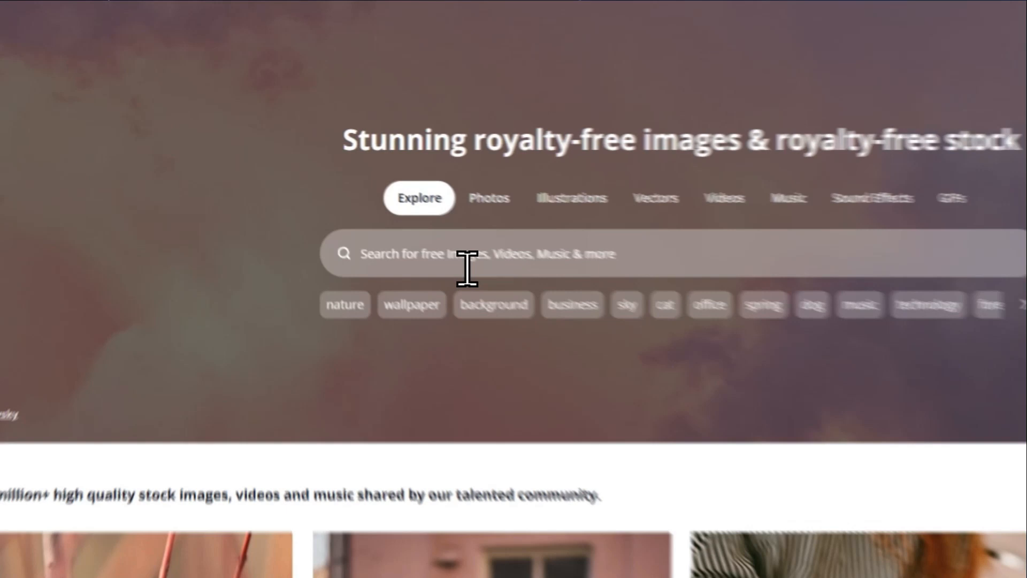
{"action": "left_click", "coordinate": [377, 210]}
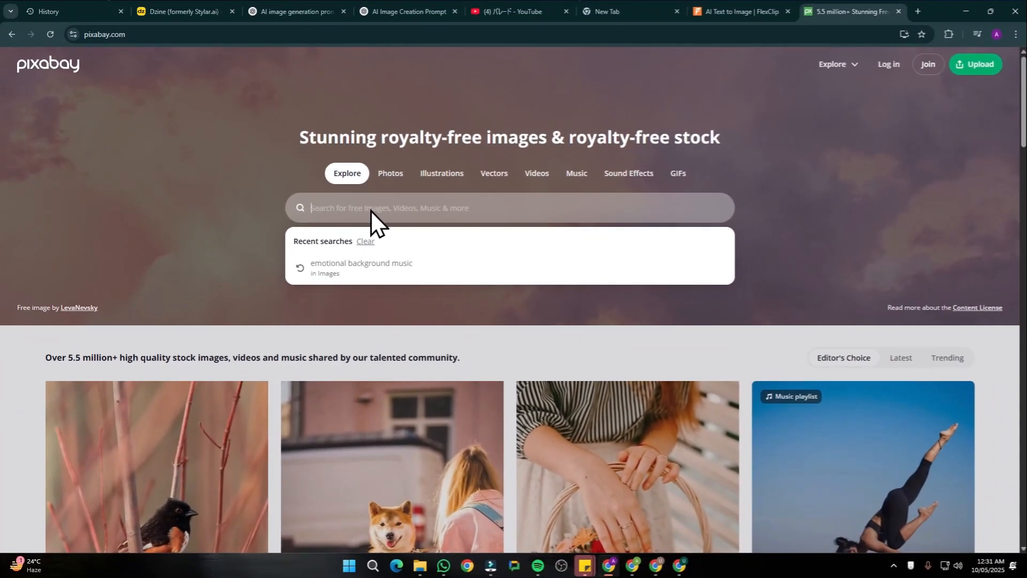
{"action": "type", "text": "fear"}
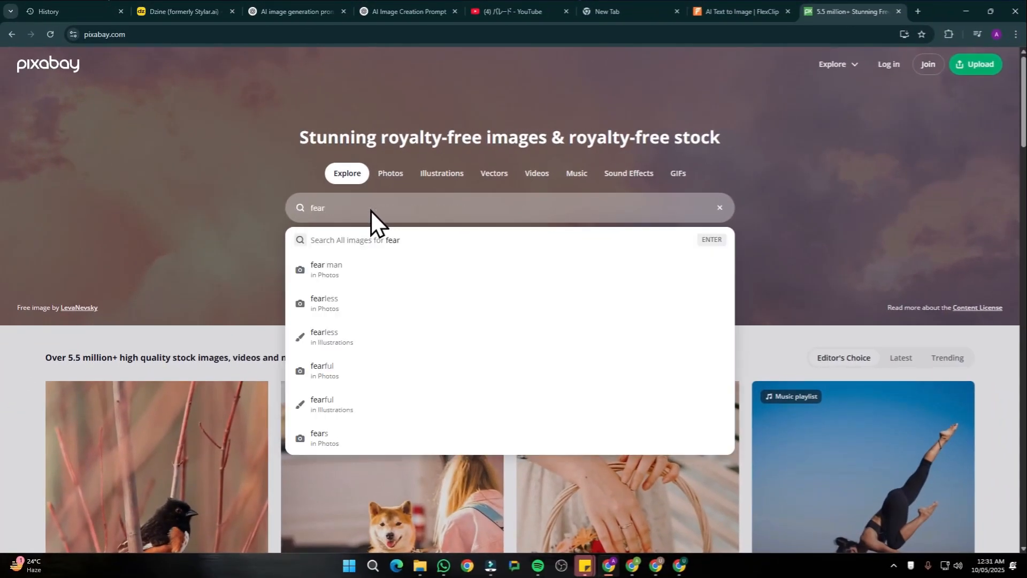
{"action": "key", "text": "BackSpace"}
{"action": "key", "text": "BackSpace"}
{"action": "key", "text": "BackSpace"}
{"action": "key", "text": "BackSpace"}
- Search Pixabay for "cinematic" and browse the results
{"action": "type", "text": "c"}
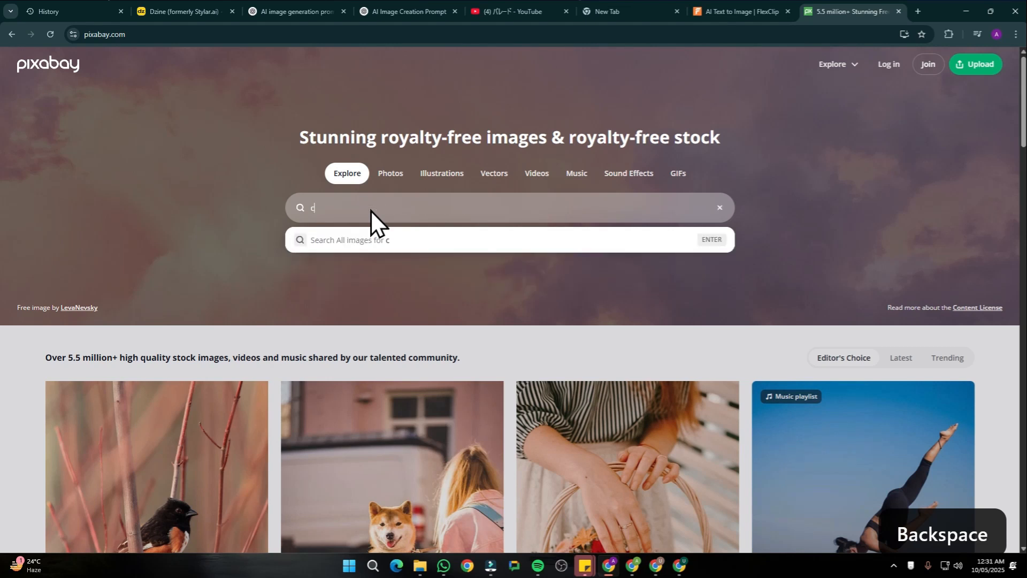
{"action": "type", "text": "inema"}
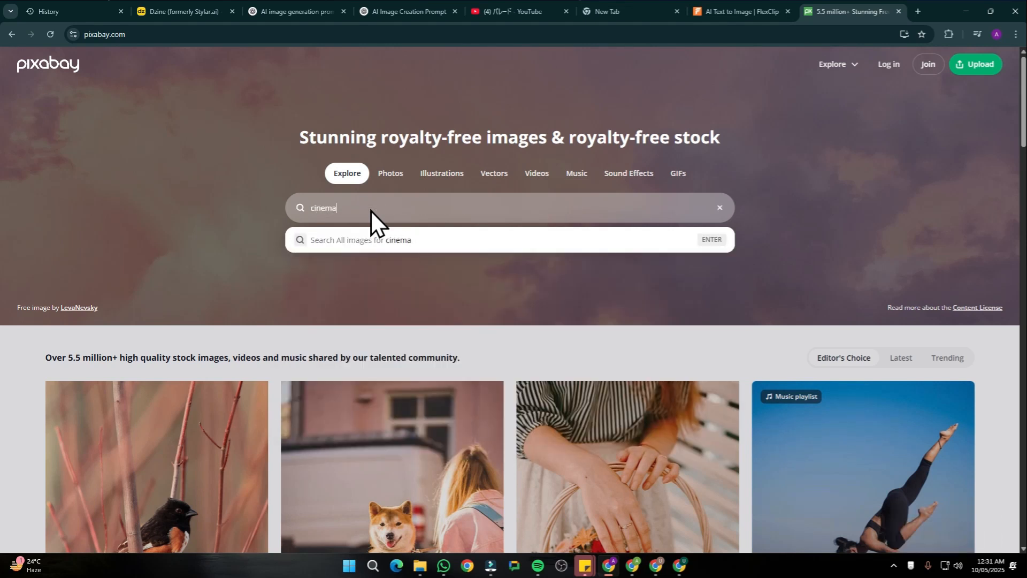
{"action": "type", "text": "tic"}
{"action": "key", "text": "Return"}
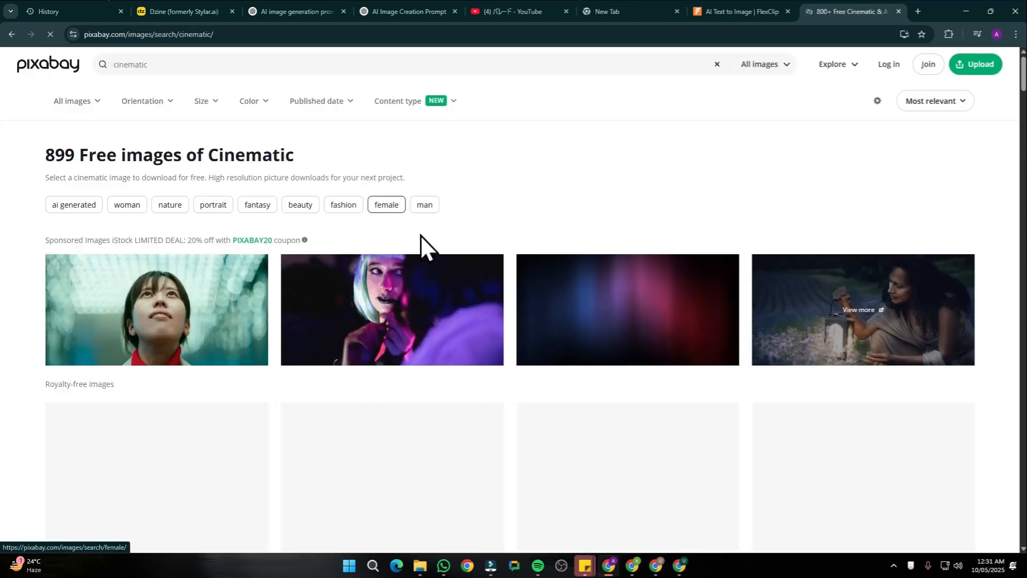
{"action": "scroll", "coordinate": [213, 300], "scroll_direction": "down", "scroll_amount": 10}
{"action": "key", "text": "alt+Tab"}
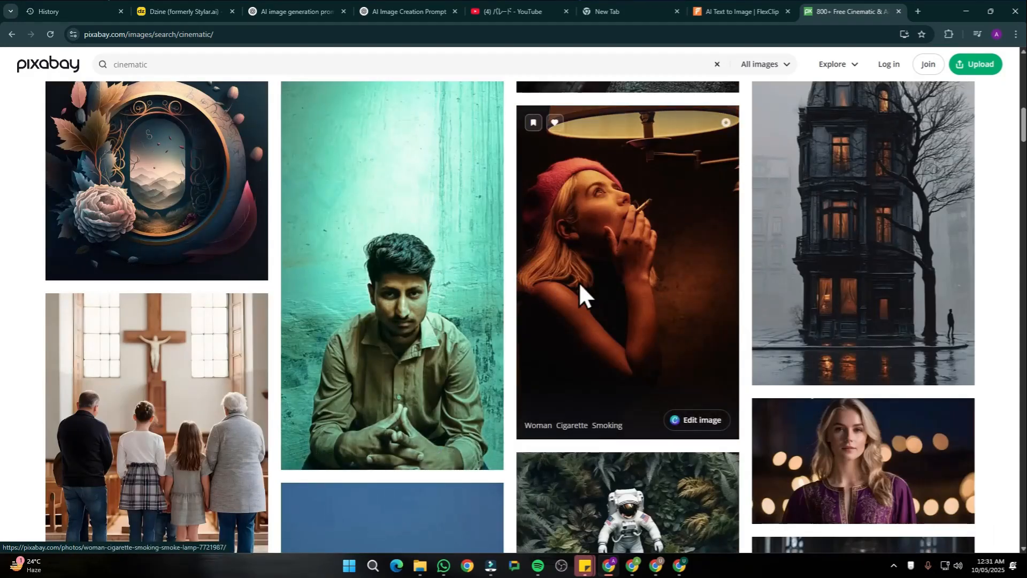
{"action": "scroll", "coordinate": [507, 256], "scroll_direction": "down", "scroll_amount": 20}
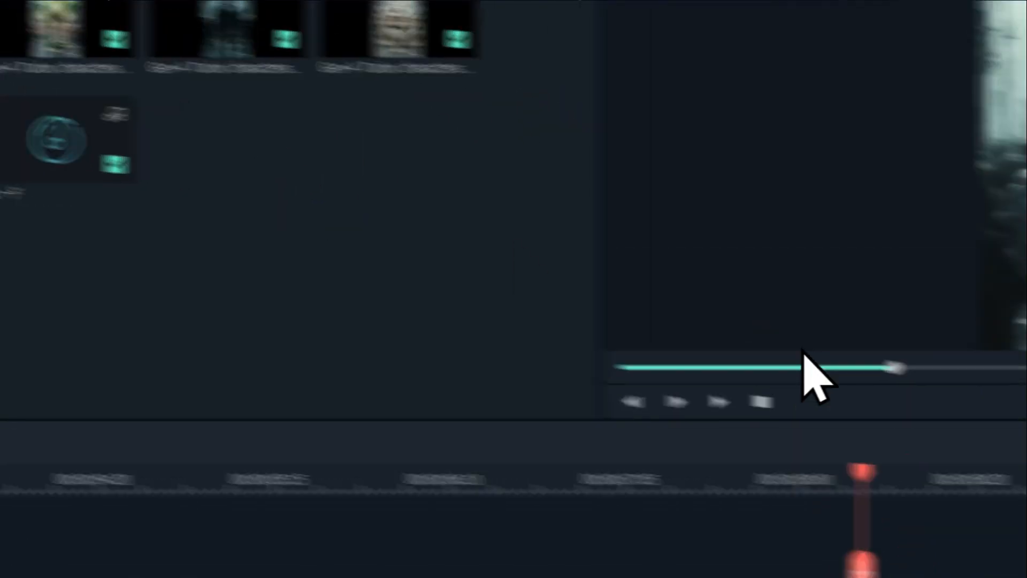
- Switch to Wondershare Filmora, check the project's export settings without exporting, and return the preview playhead to the start
{"action": "left_click_drag", "start_coordinate": [893, 368], "coordinate": [623, 368]}
{"action": "mouse_move", "coordinate": [920, 323]}
{"action": "left_mouse_down"}
{"action": "mouse_move", "coordinate": [900, 320]}
{"action": "mouse_move", "coordinate": [913, 315]}
{"action": "left_mouse_up"}
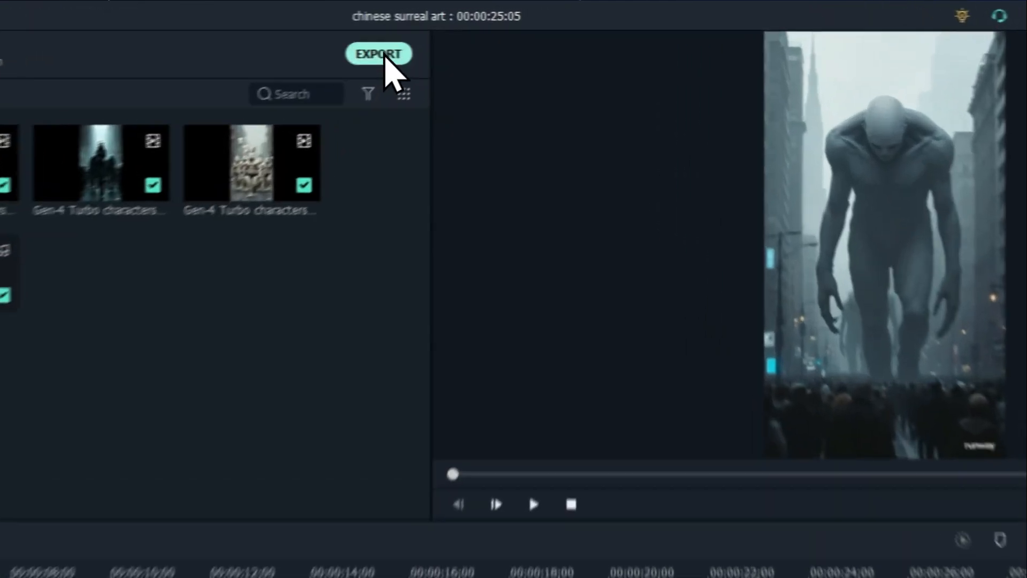
{"action": "left_click", "coordinate": [485, 31]}
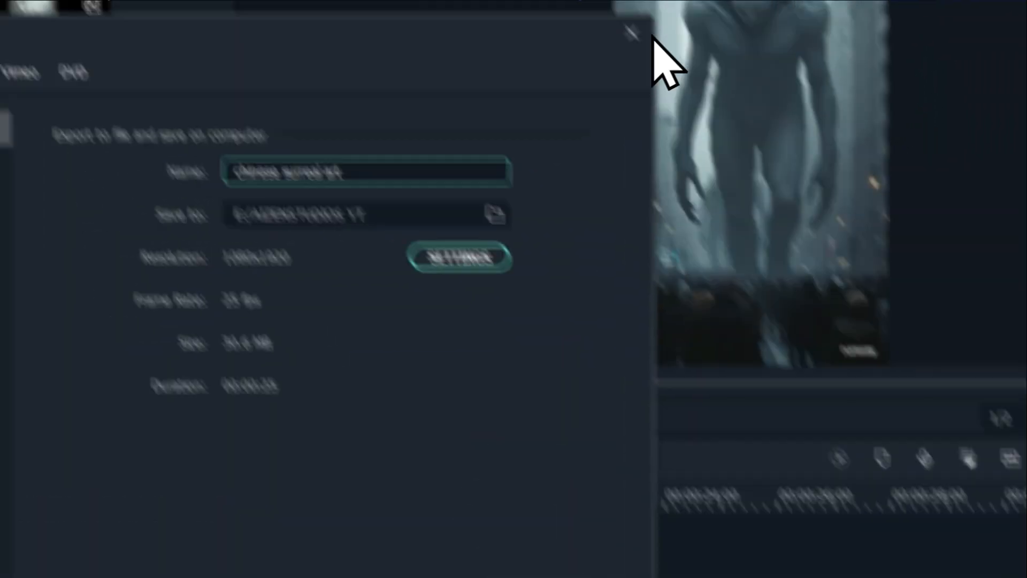
{"action": "left_click", "coordinate": [722, 34]}
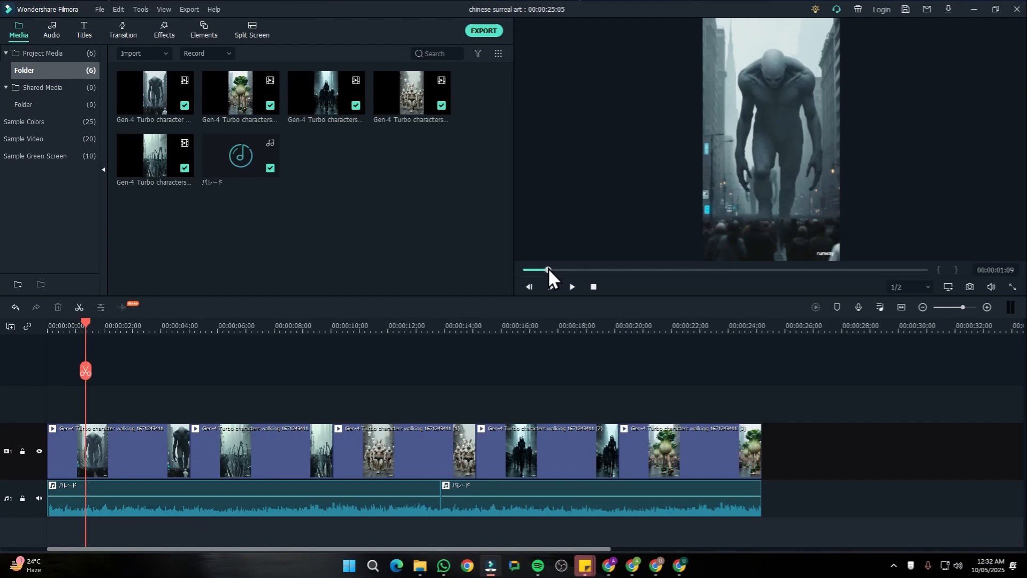
{"action": "left_click_drag", "start_coordinate": [548, 267], "coordinate": [570, 283]}
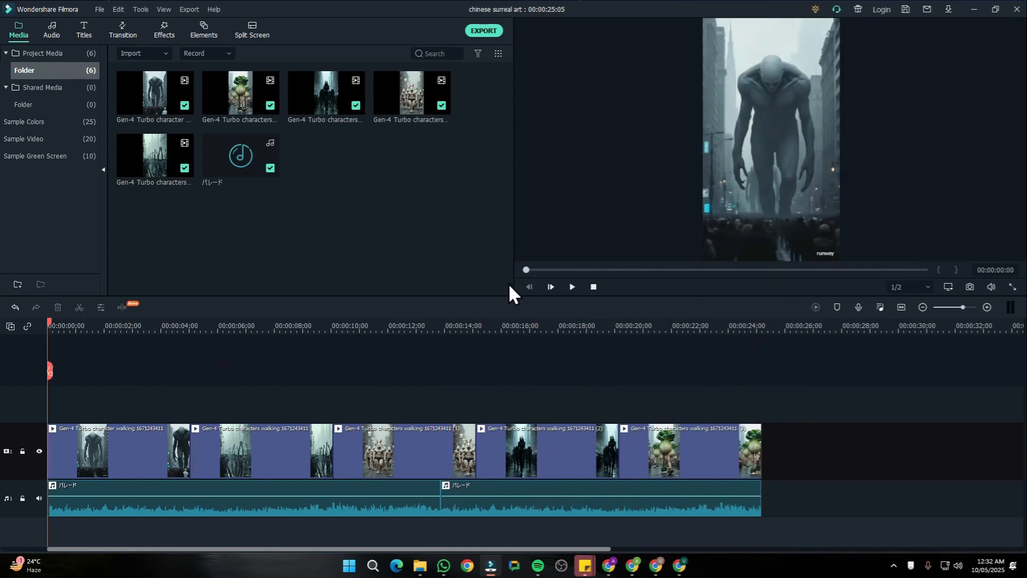